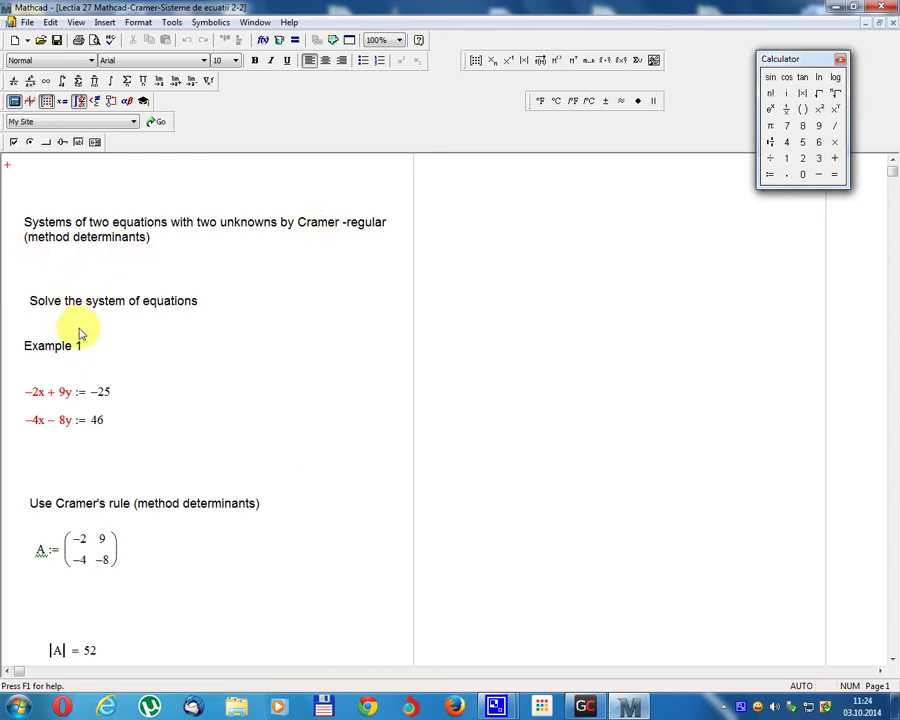
- Below matrix B, enter |B| = and x := |B|/|A|, giving −214 and −4.115
scroll(106, 356, "down", 3)
scroll(87, 370, "down", 2)
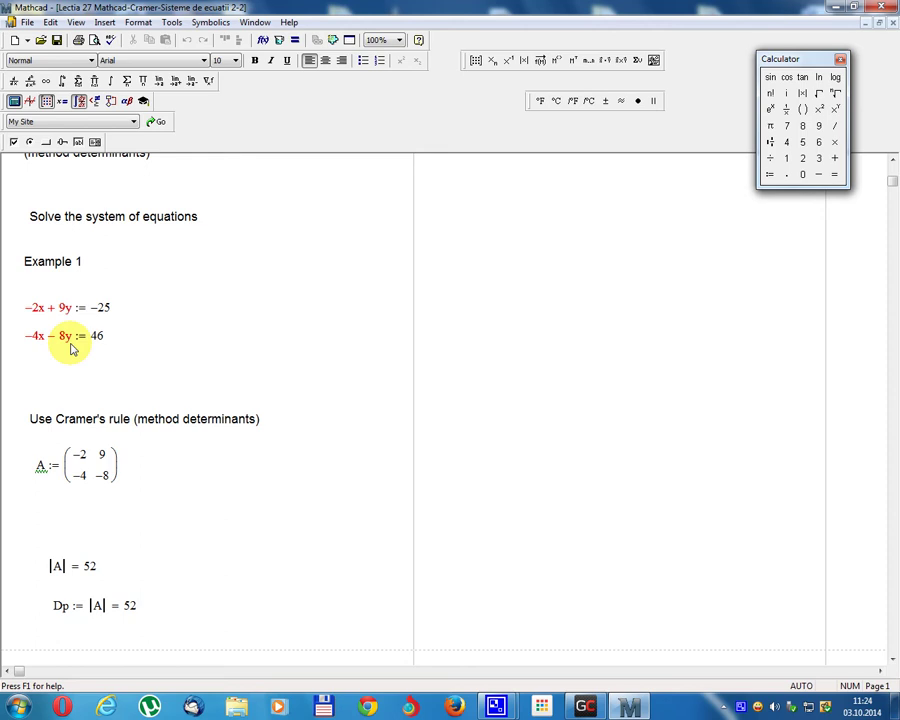
scroll(120, 340, "down", 1)
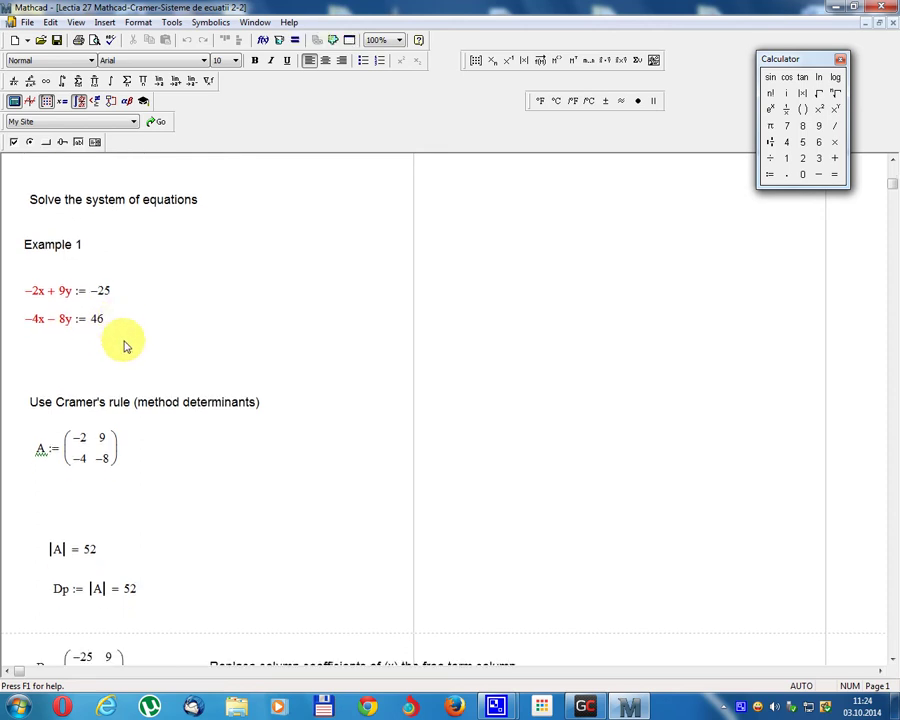
scroll(122, 350, "down", 3)
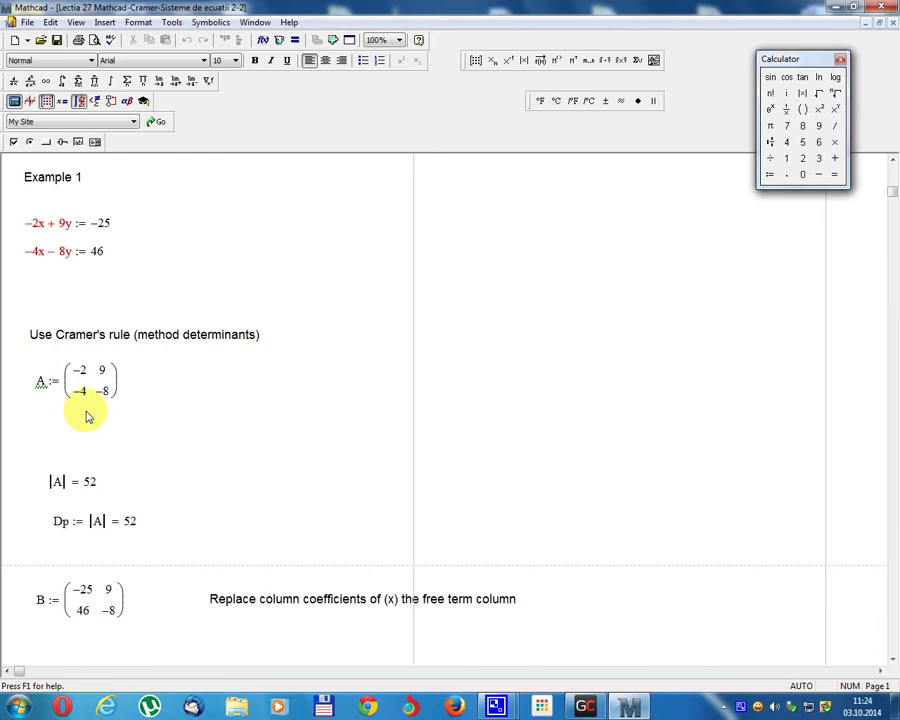
scroll(87, 417, "down", 1)
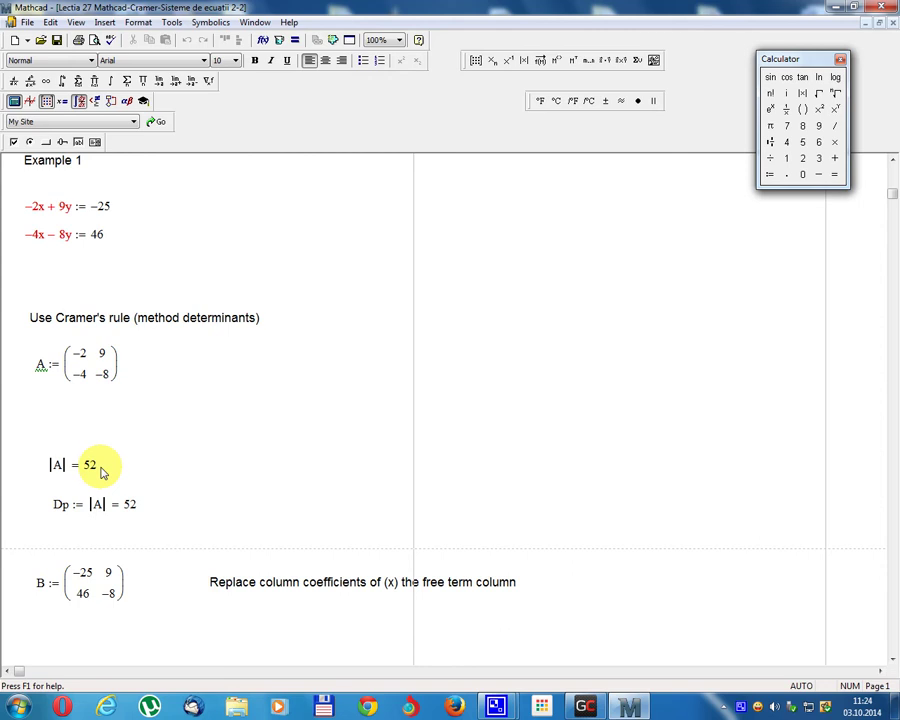
scroll(102, 468, "down", 3)
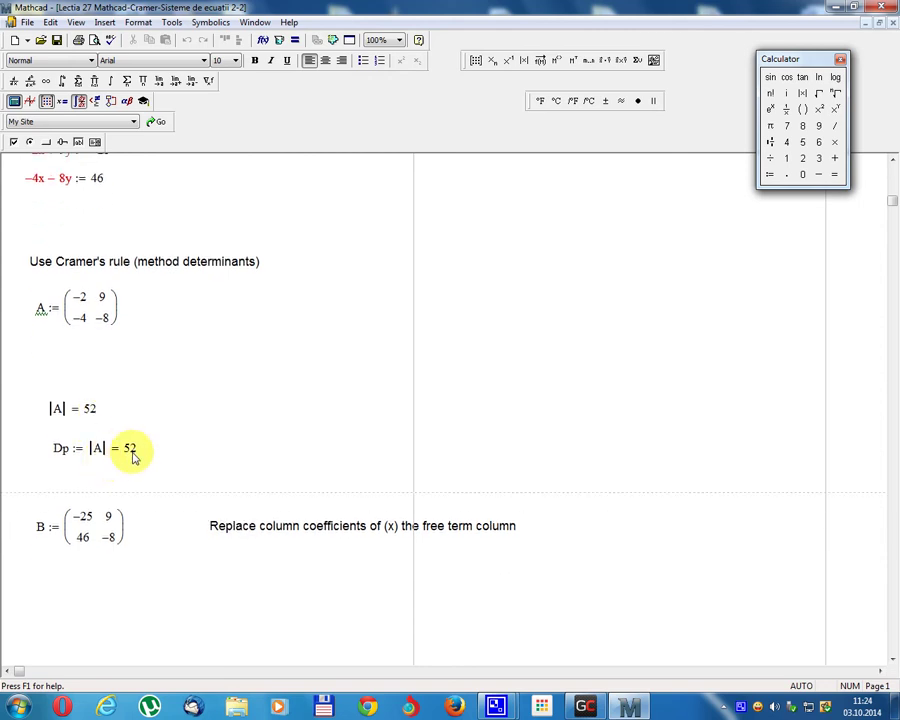
scroll(135, 460, "down", 5)
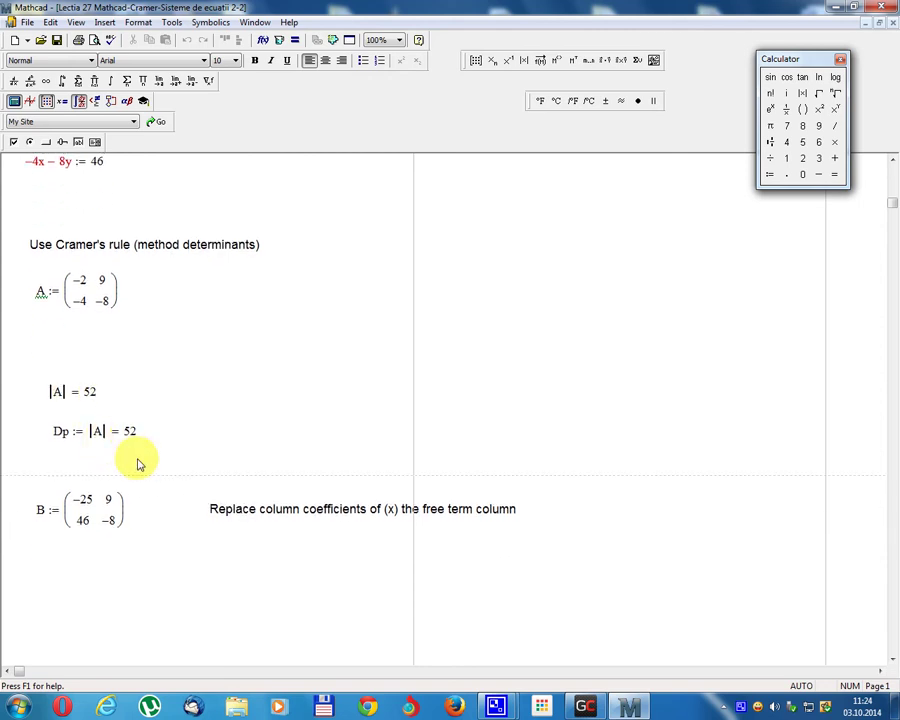
scroll(138, 463, "up", 6)
scroll(140, 458, "up", 2)
scroll(226, 475, "down", 2)
scroll(228, 470, "up", 2)
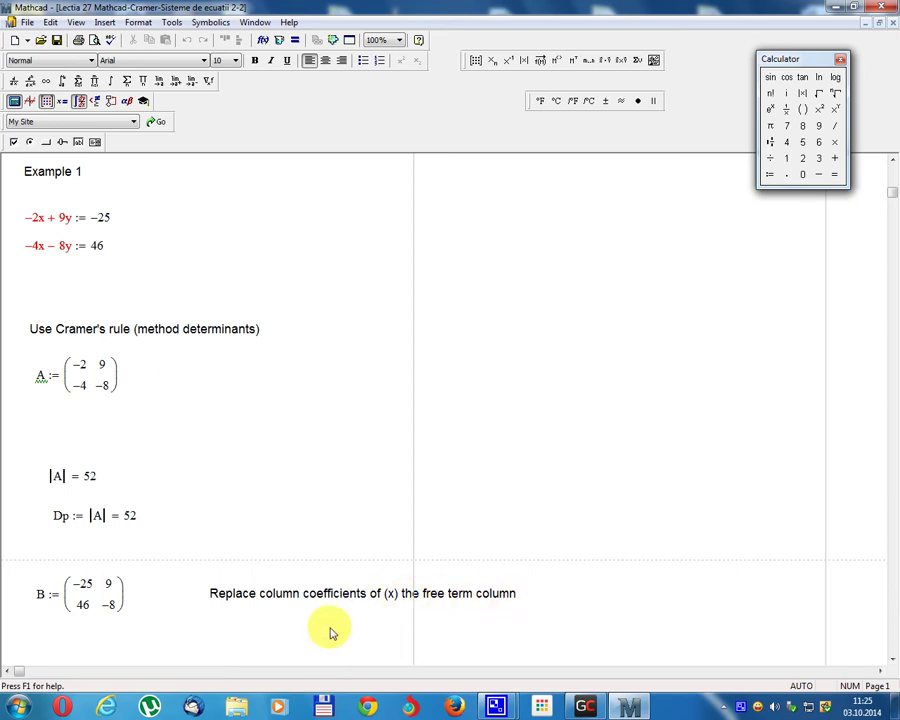
scroll(330, 628, "down", 3)
scroll(330, 633, "down", 3)
left_click(100, 628)
type("|B=x:|B/Dp=")
- Move the |B| = −214 result up directly under matrix B
scroll(110, 620, "down", 2)
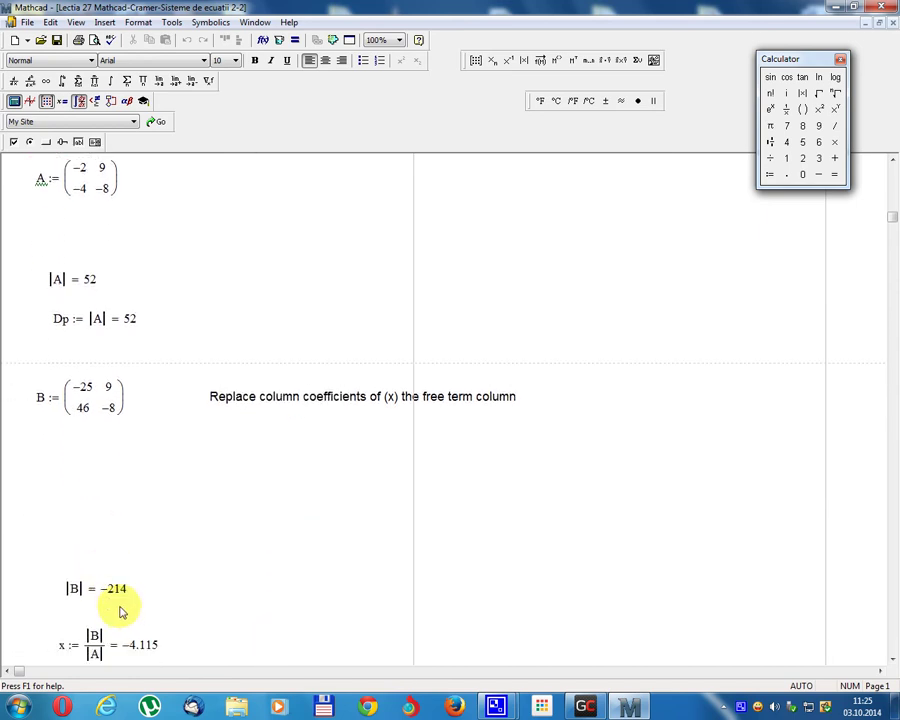
left_click(104, 569)
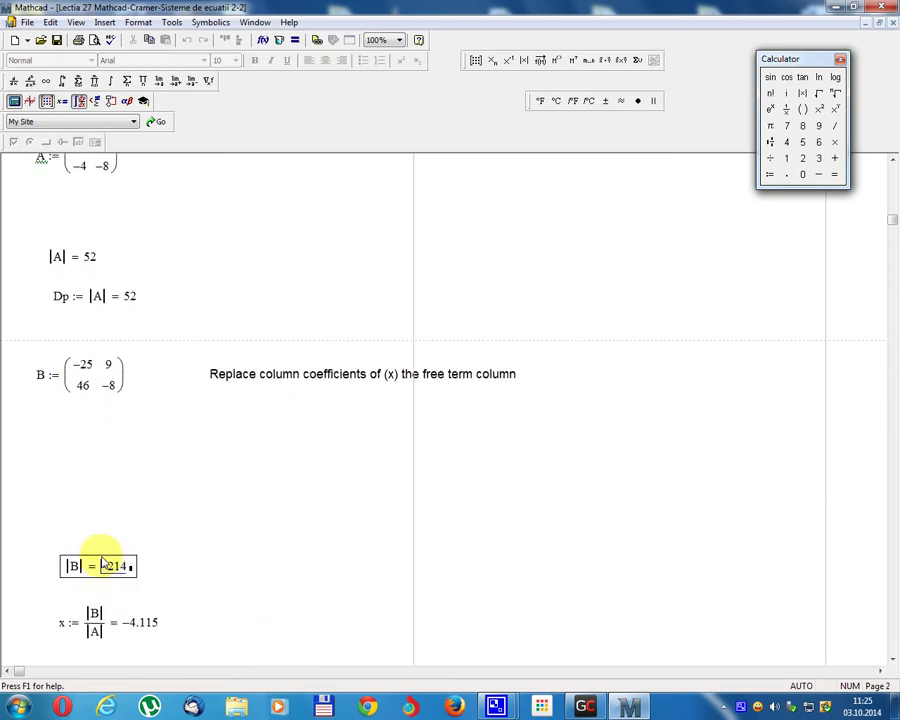
left_click_drag(104, 563, 115, 489)
left_click(180, 492)
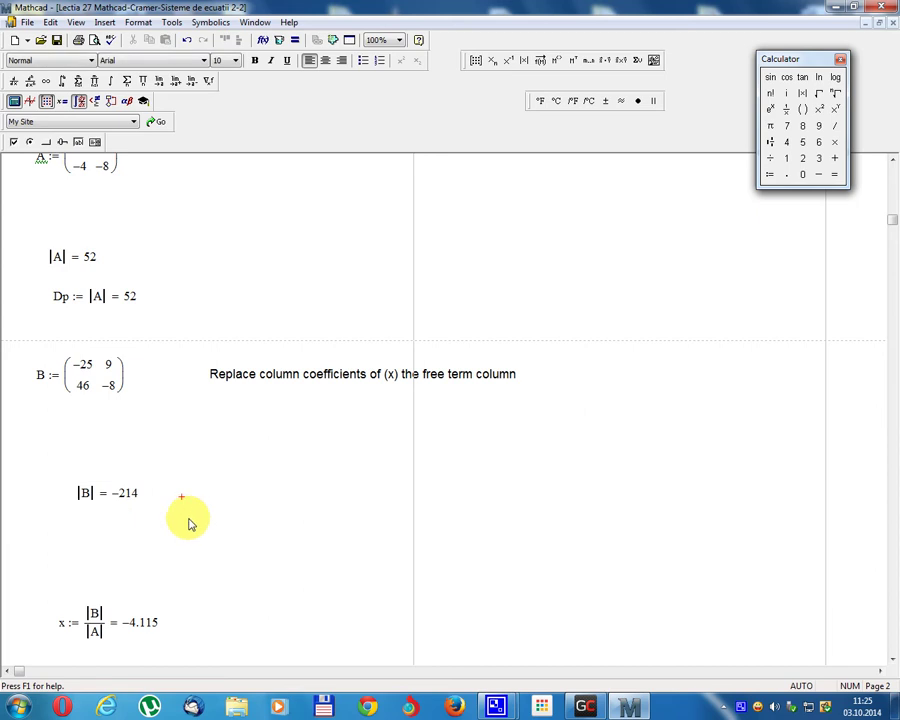
left_click(165, 521)
scroll(165, 521, "down", 3)
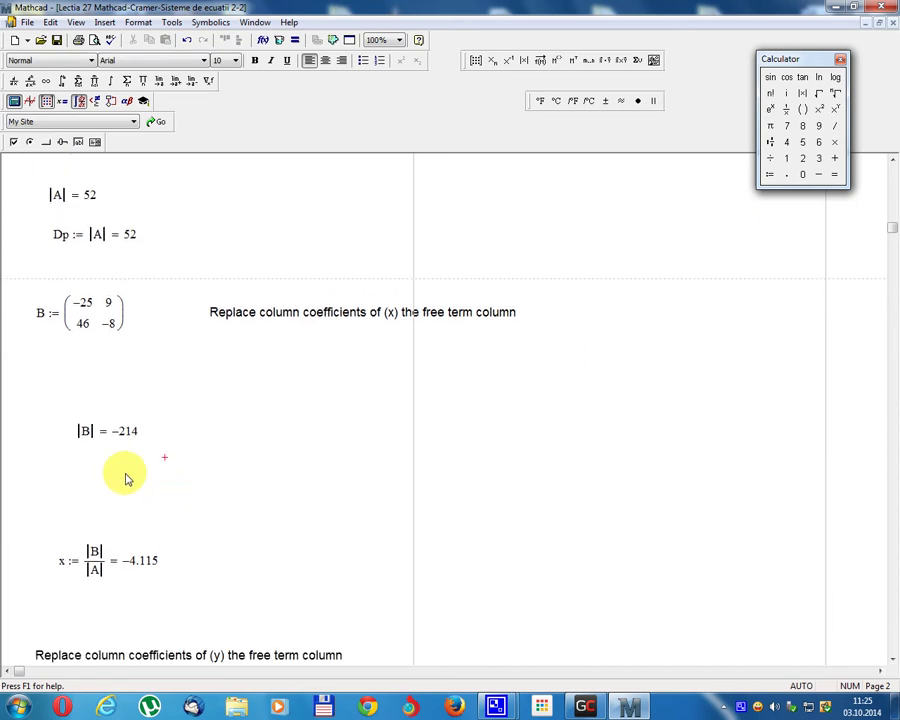
scroll(126, 574, "down", 1)
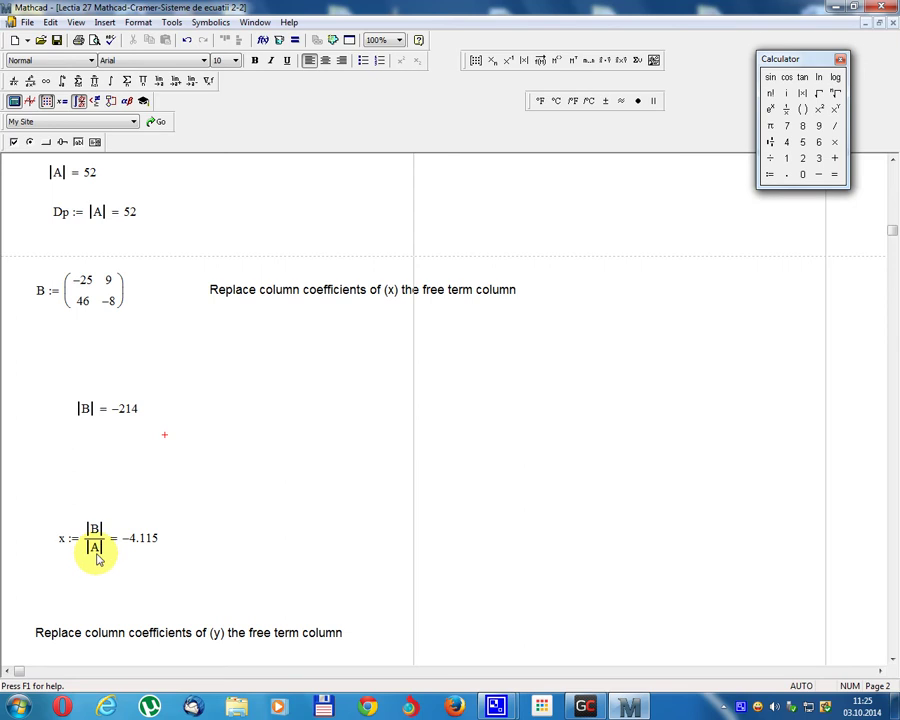
scroll(145, 545, "down", 1)
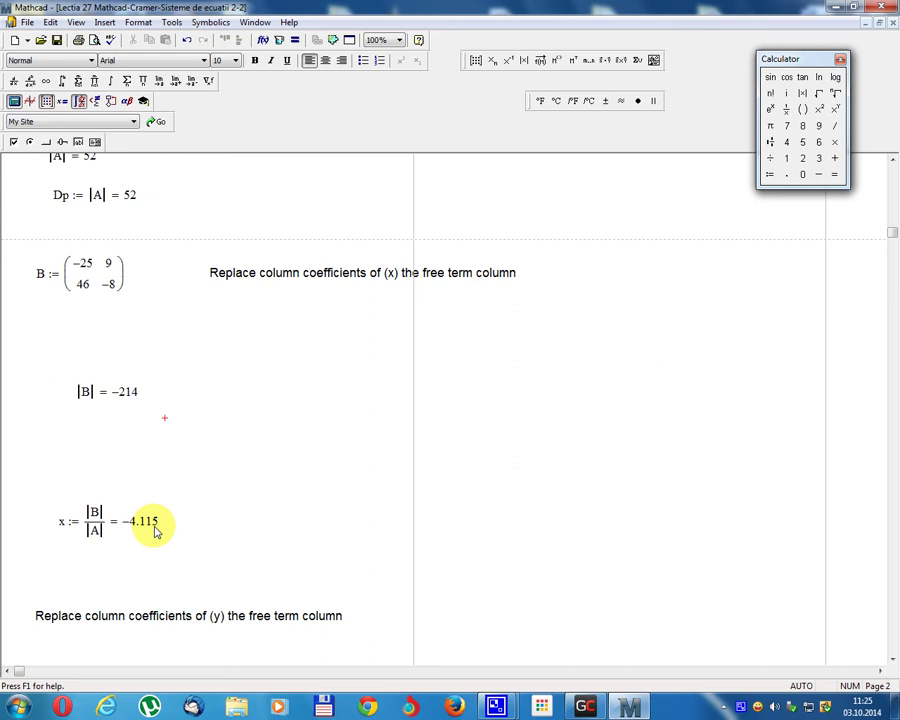
scroll(155, 530, "down", 7)
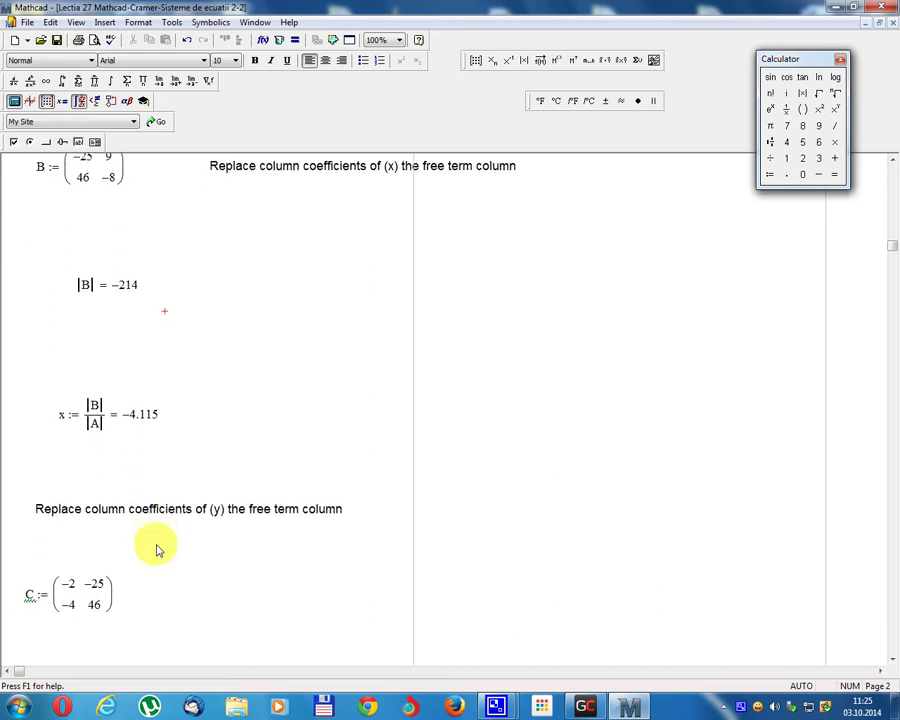
scroll(160, 540, "down", 3)
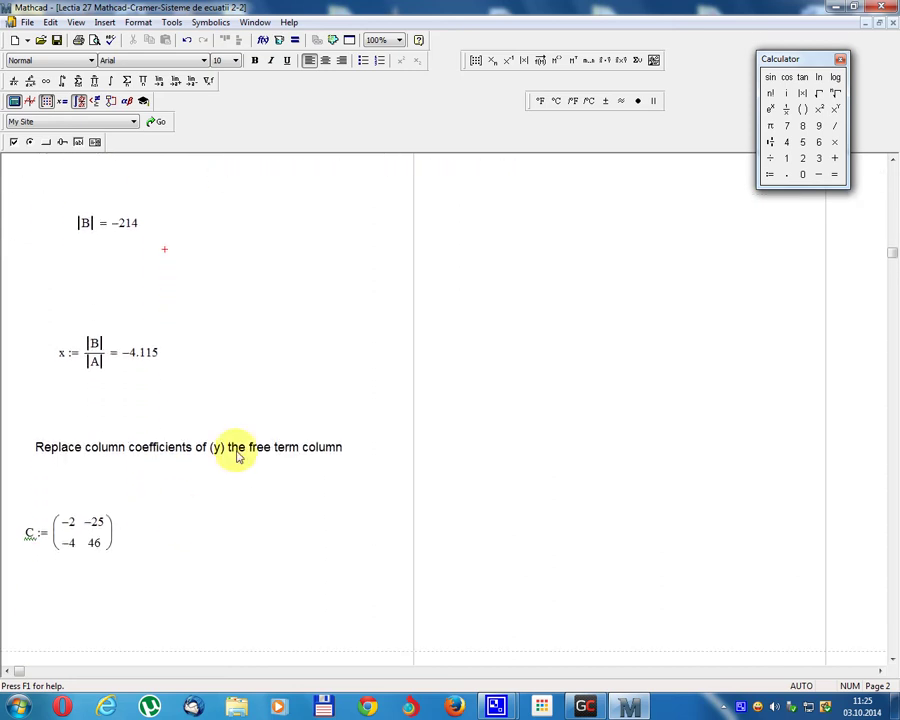
scroll(106, 583, "down", 3)
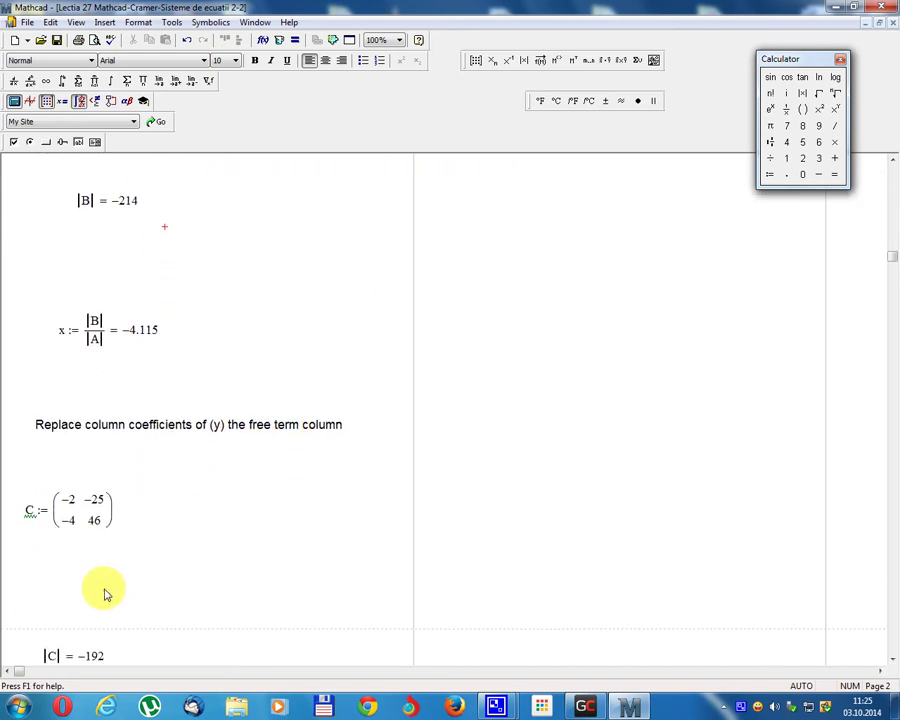
scroll(60, 535, "down", 1)
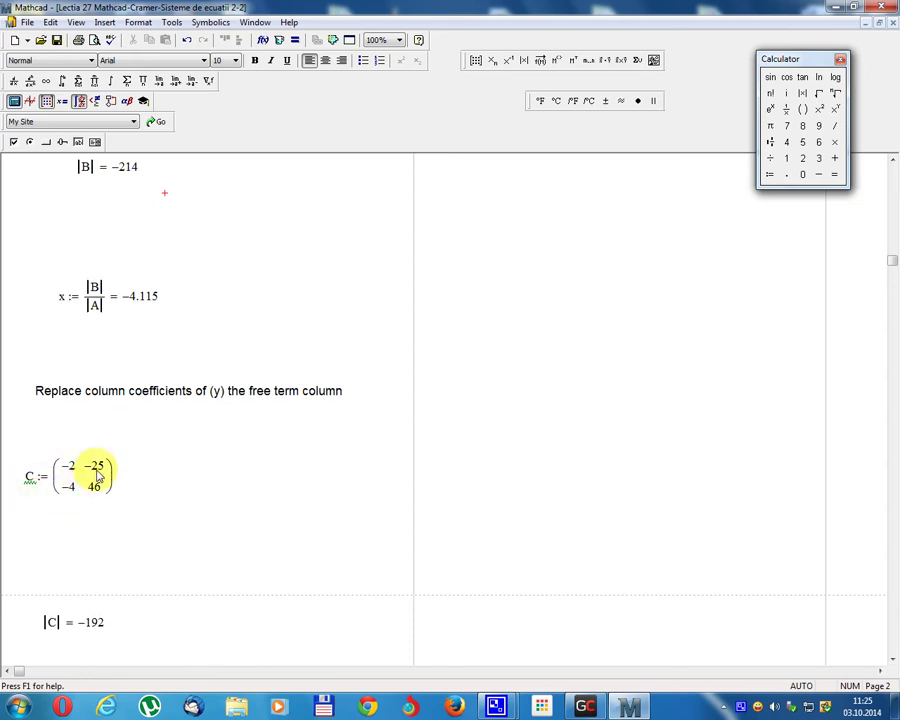
scroll(98, 497, "down", 4)
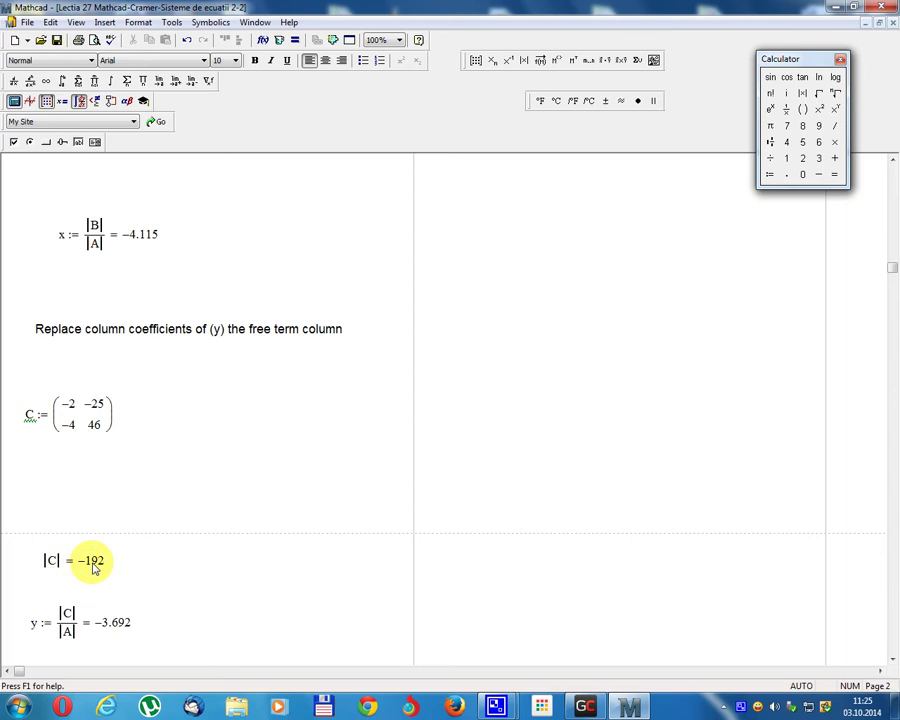
scroll(97, 568, "down", 3)
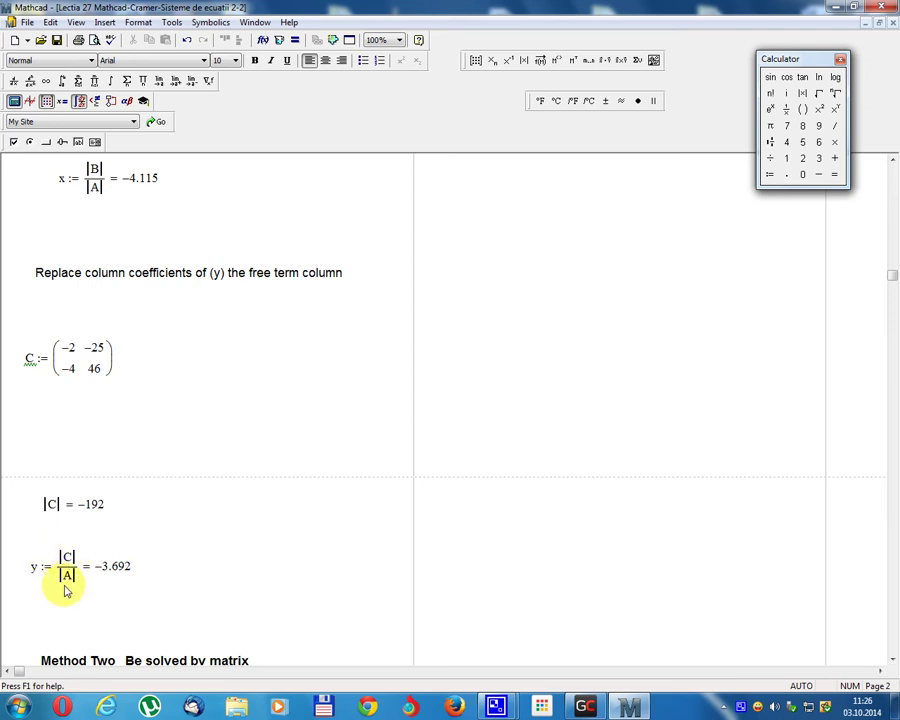
scroll(114, 570, "down", 1)
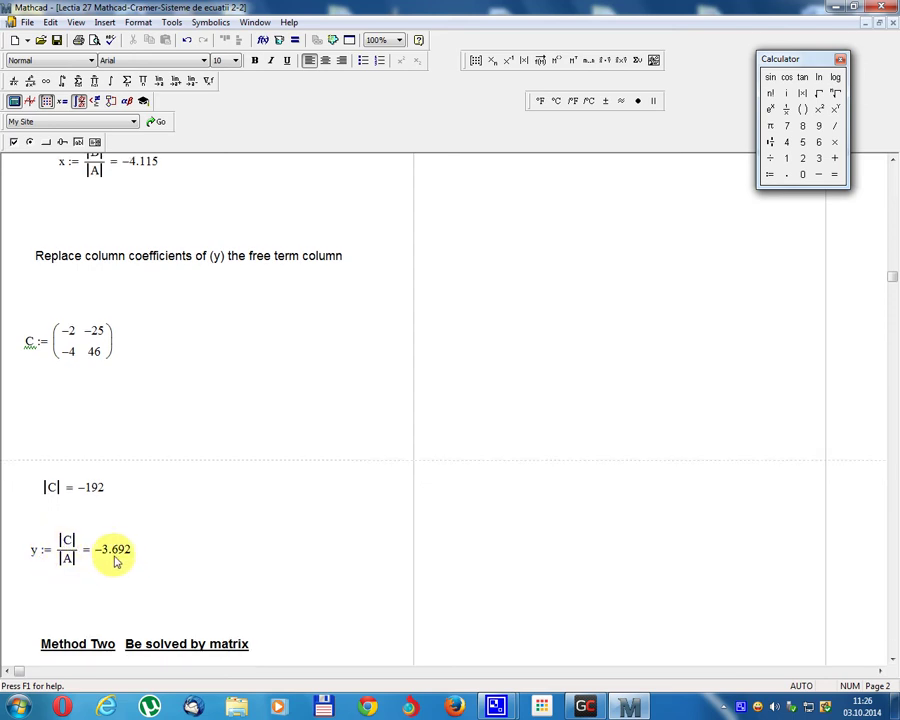
scroll(130, 565, "down", 5)
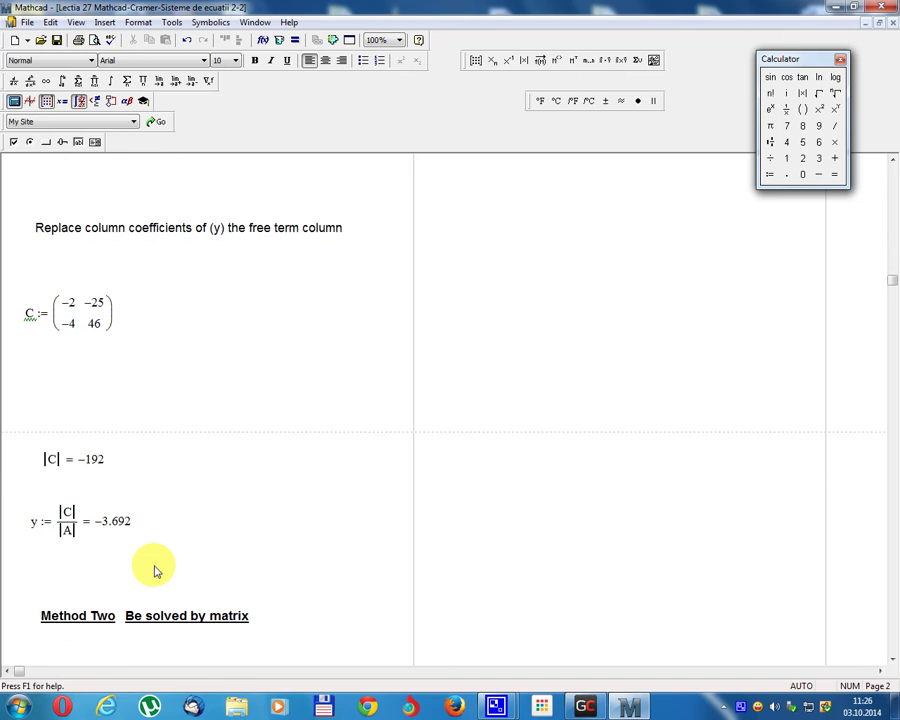
scroll(190, 545, "down", 6)
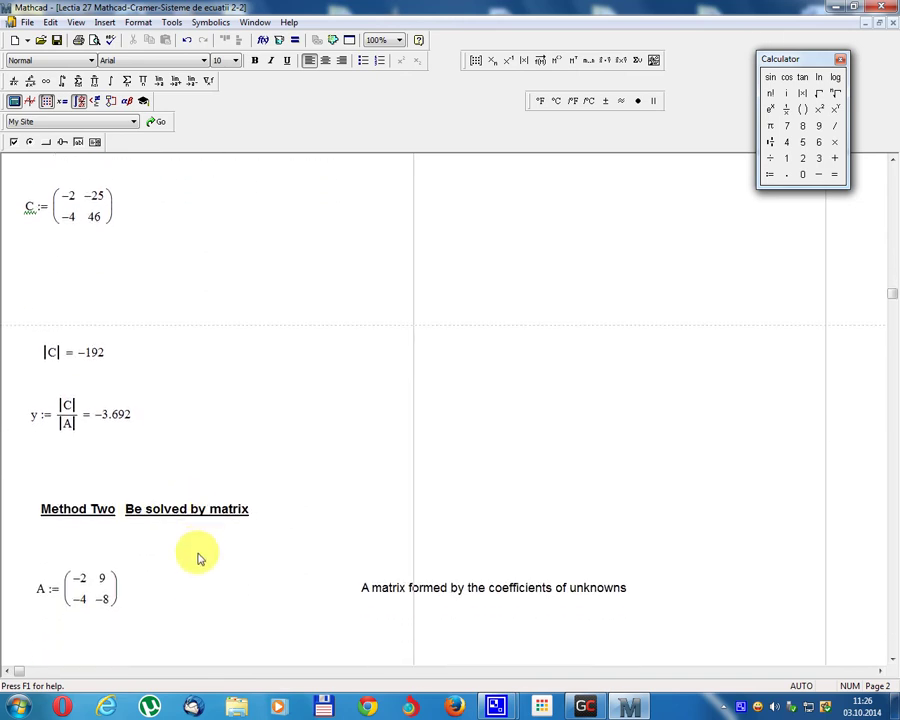
scroll(230, 528, "down", 4)
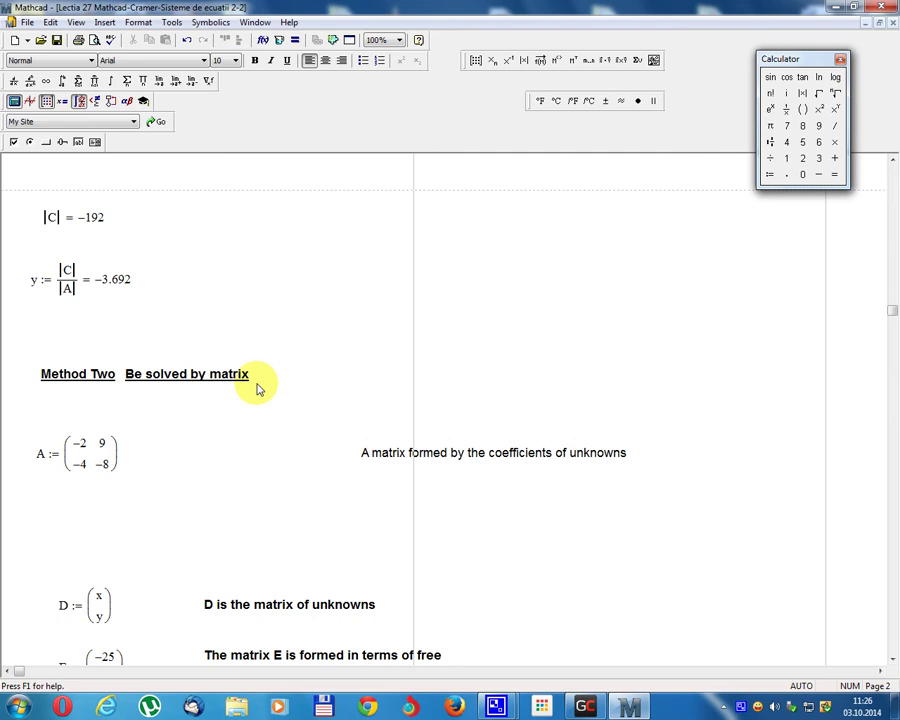
scroll(256, 388, "down", 2)
scroll(52, 440, "down", 4)
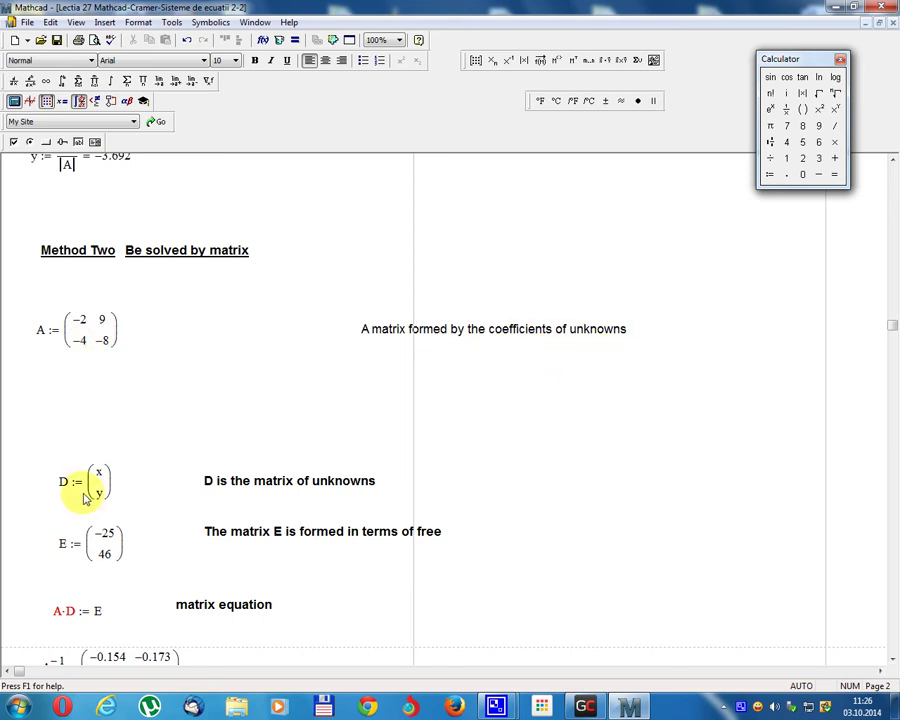
scroll(102, 472, "down", 1)
scroll(102, 472, "down", 1)
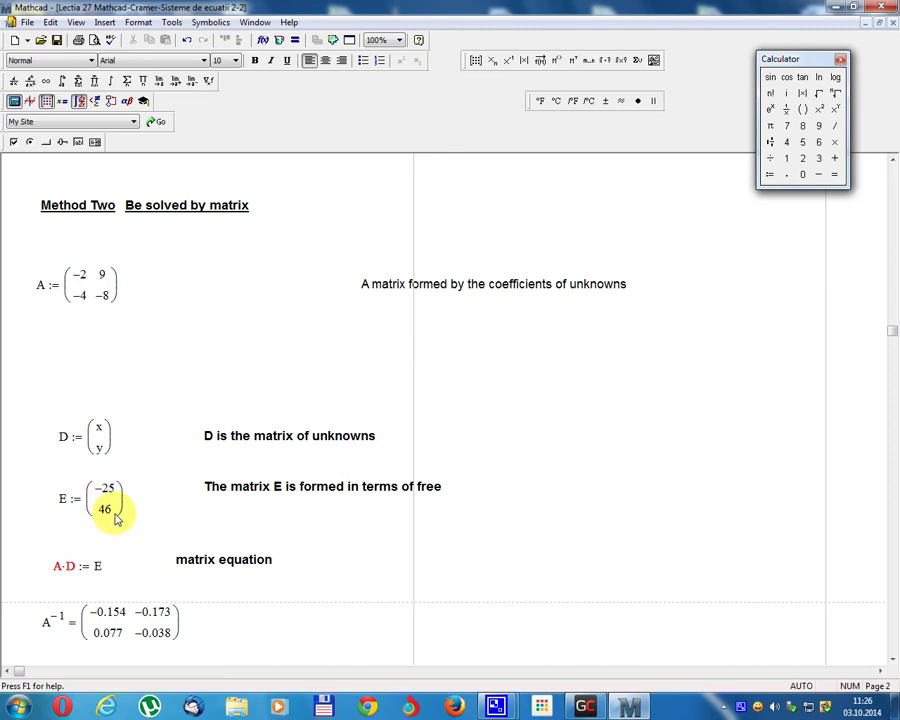
scroll(252, 507, "down", 1)
scroll(252, 507, "down", 1)
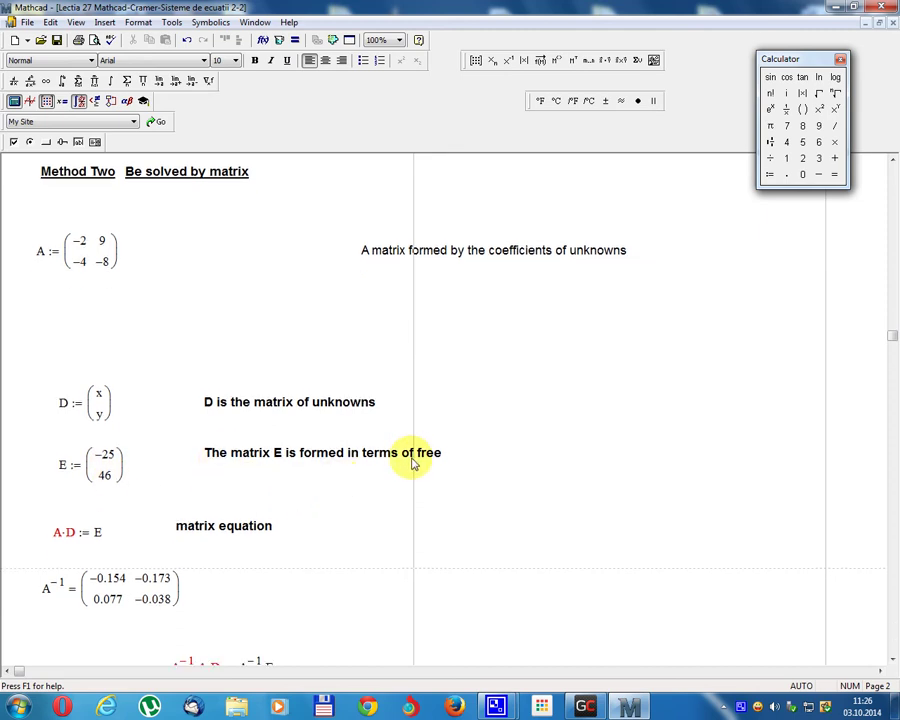
- Scroll past Example 1 to show Example 2's equations, matrix A and |A| = 524
scroll(380, 475, "down", 5)
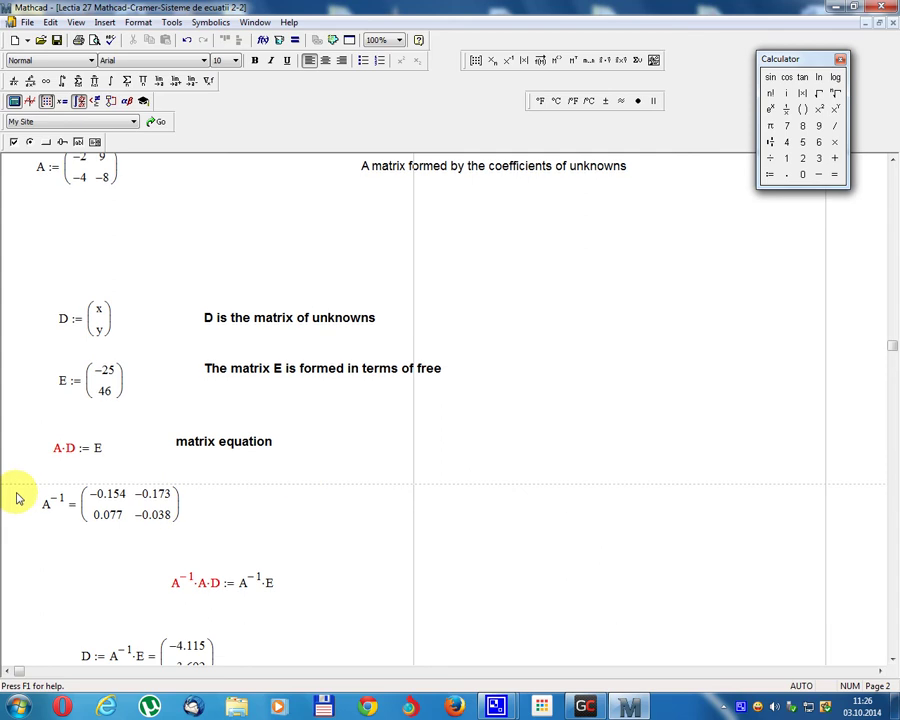
scroll(231, 478, "down", 3)
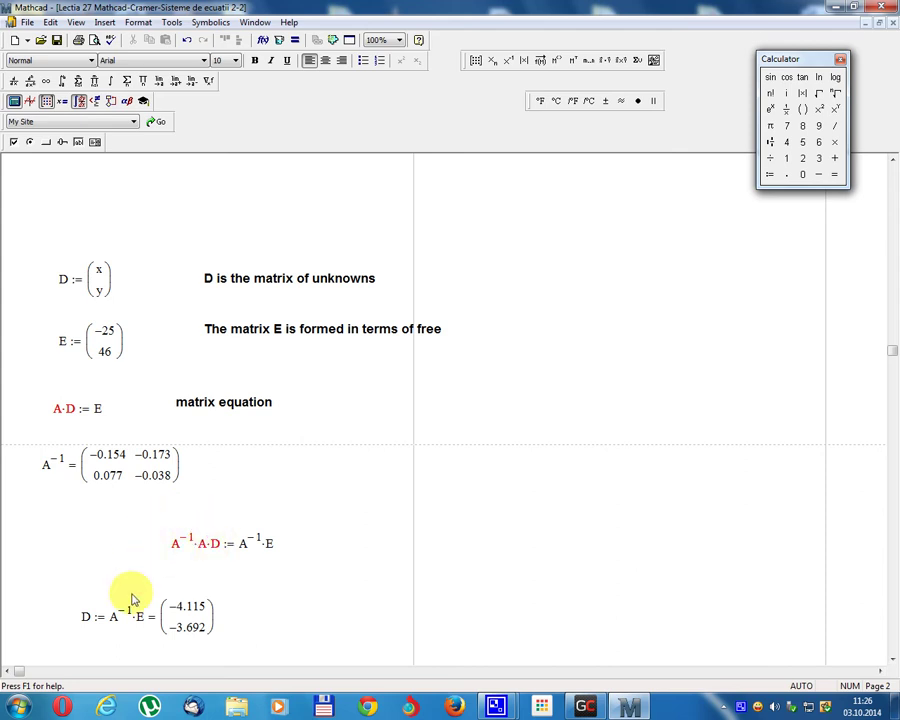
scroll(250, 555, "down", 4)
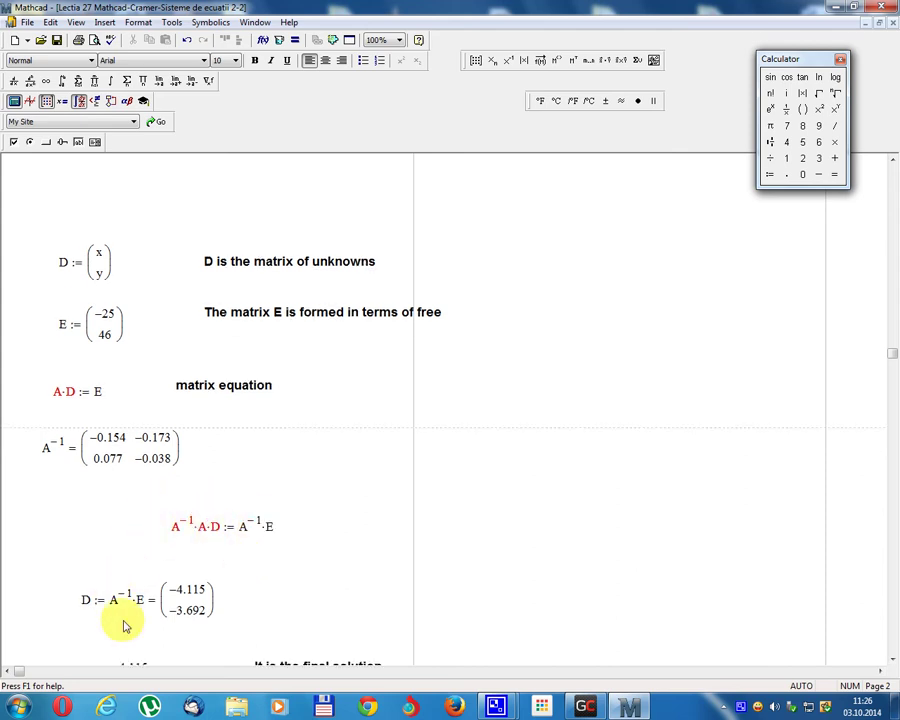
scroll(185, 520, "down", 2)
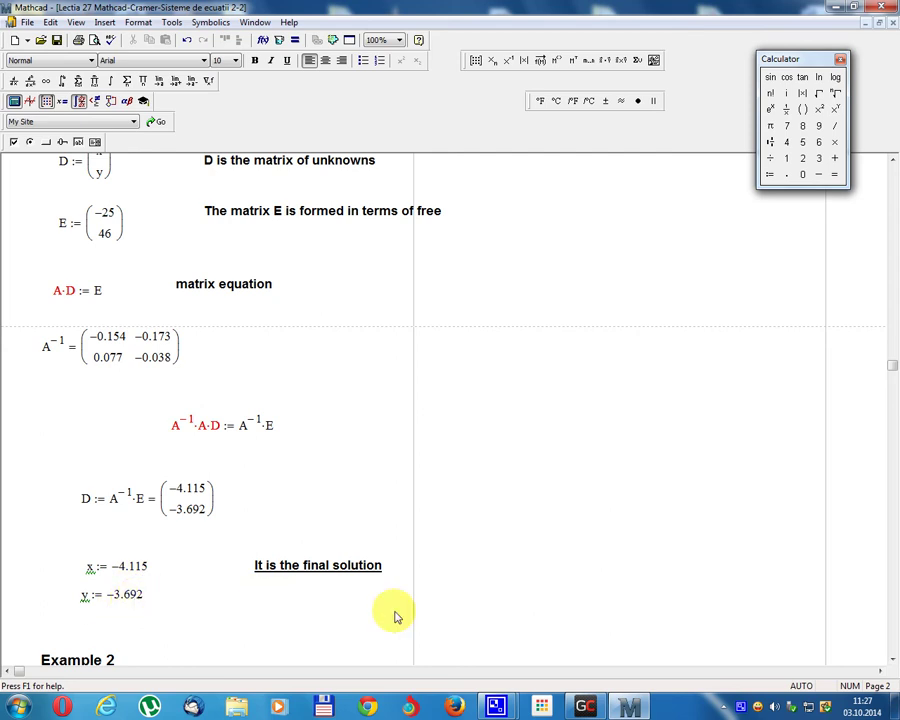
scroll(395, 612, "down", 1)
scroll(395, 612, "down", 5)
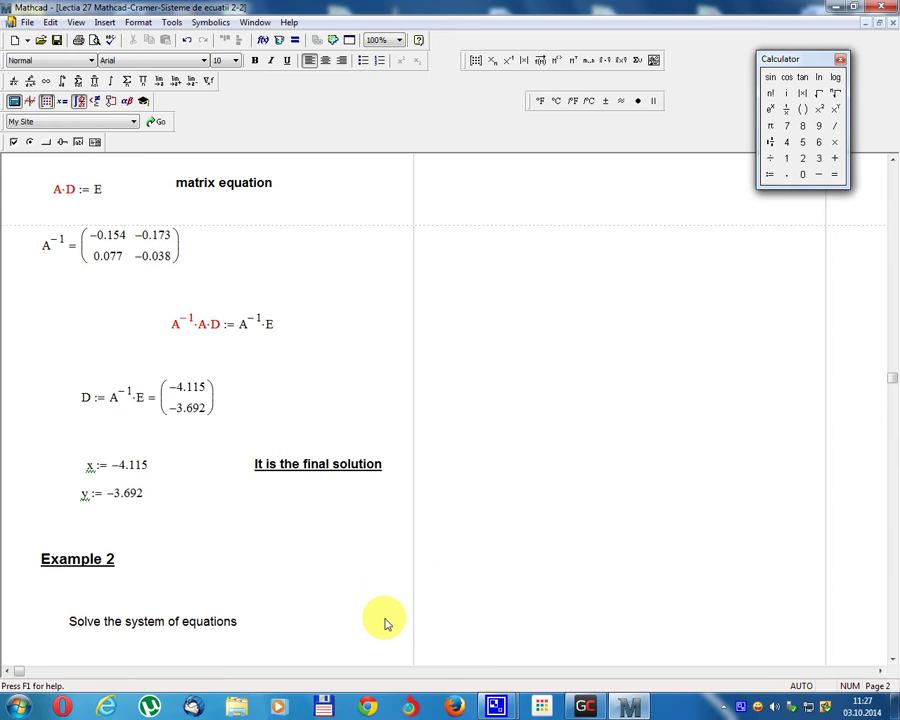
scroll(386, 624, "down", 6)
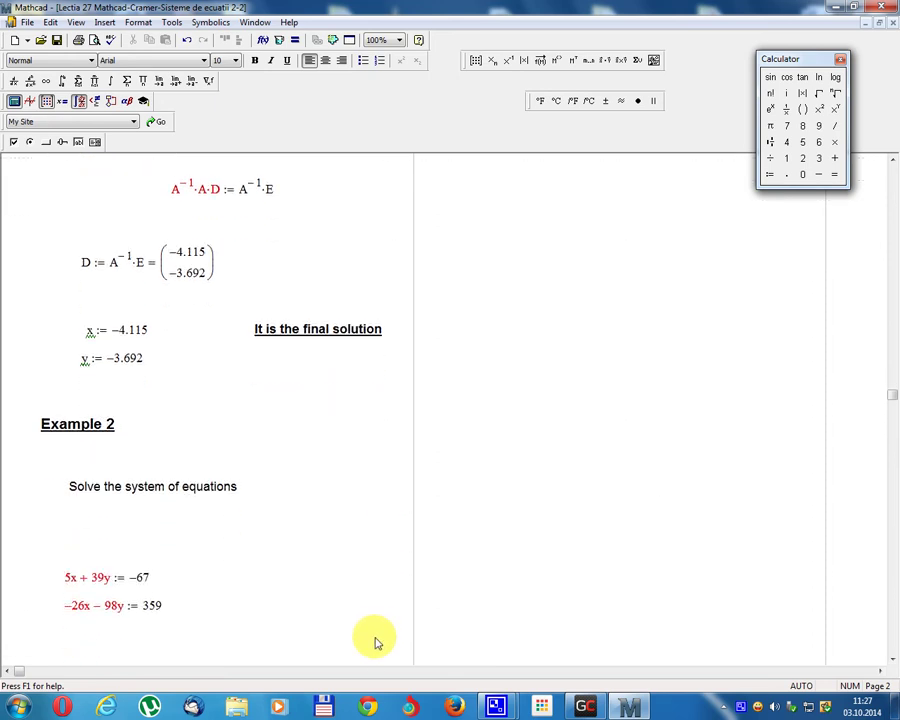
scroll(376, 639, "down", 5)
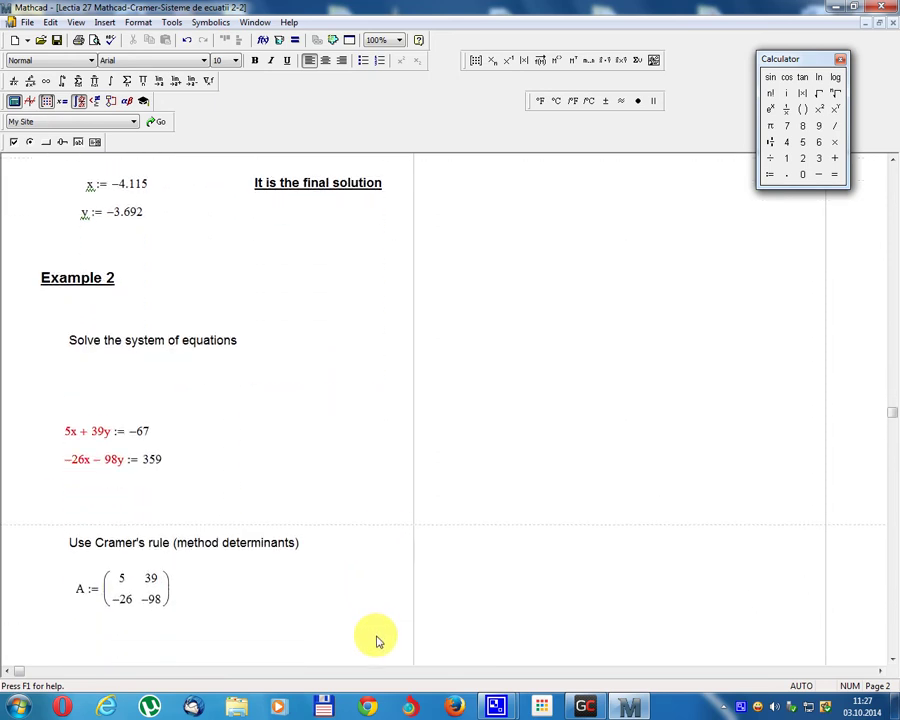
scroll(377, 632, "down", 1)
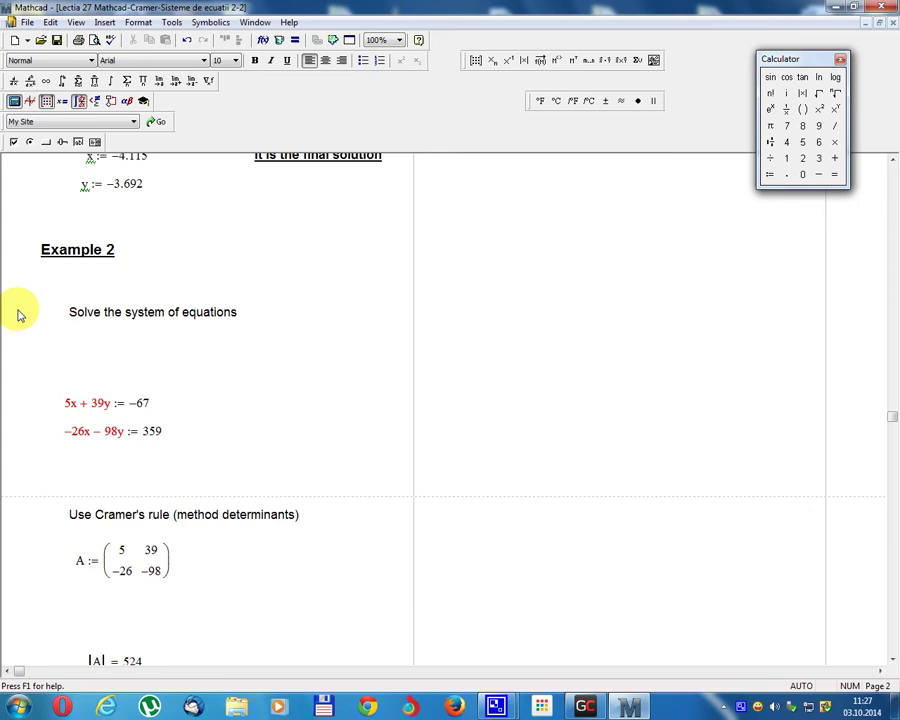
scroll(238, 544, "down", 3)
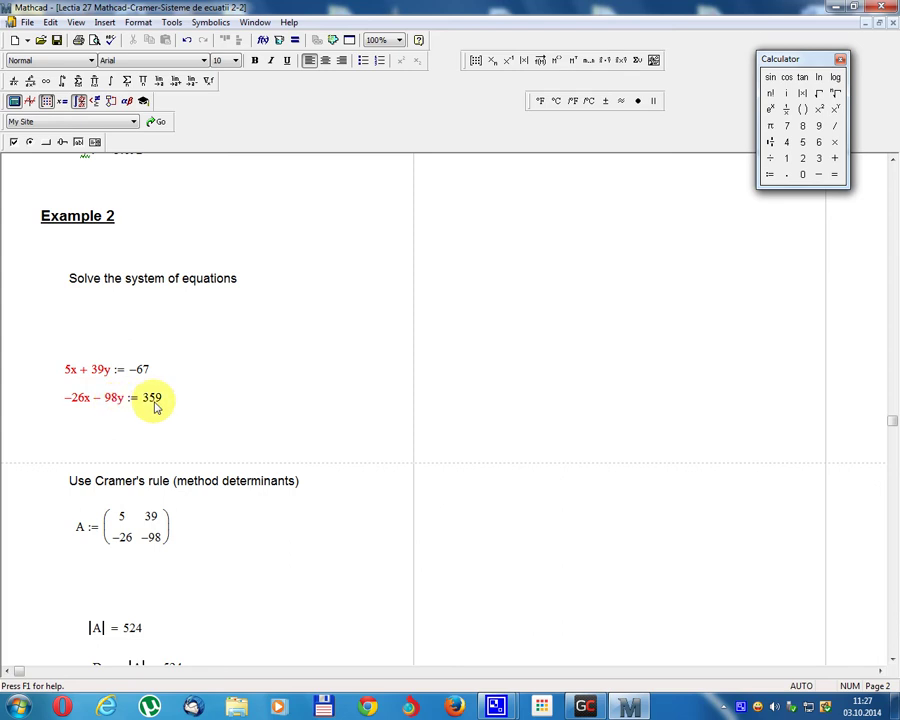
- Scroll down to show matrix B, |B| = −7.435×10³ and x := |B|/|A| = −14.189
scroll(153, 418, "down", 1)
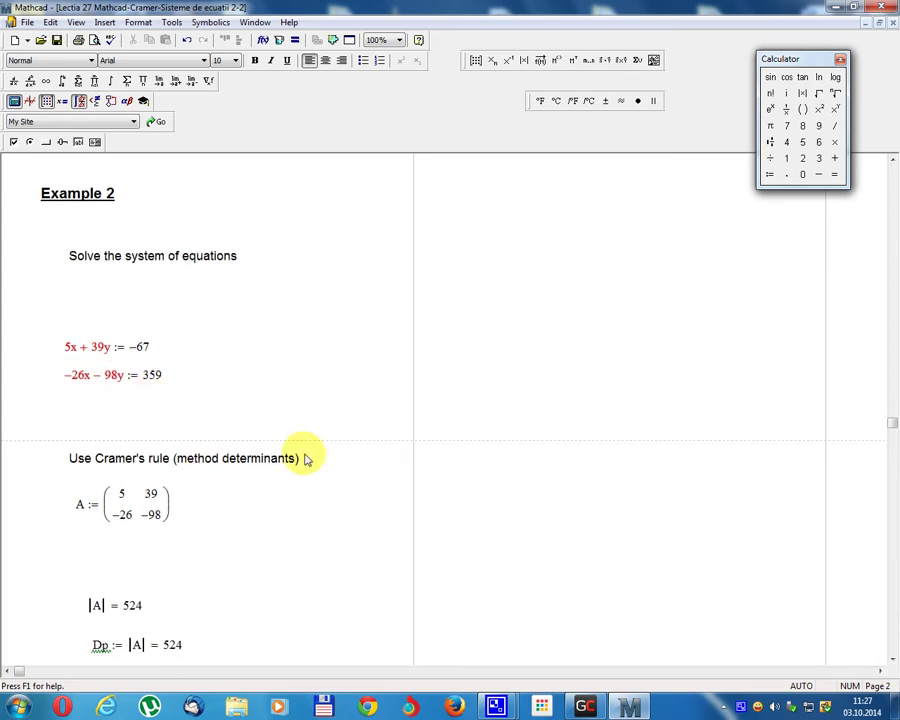
scroll(250, 476, "down", 1)
scroll(230, 462, "down", 5)
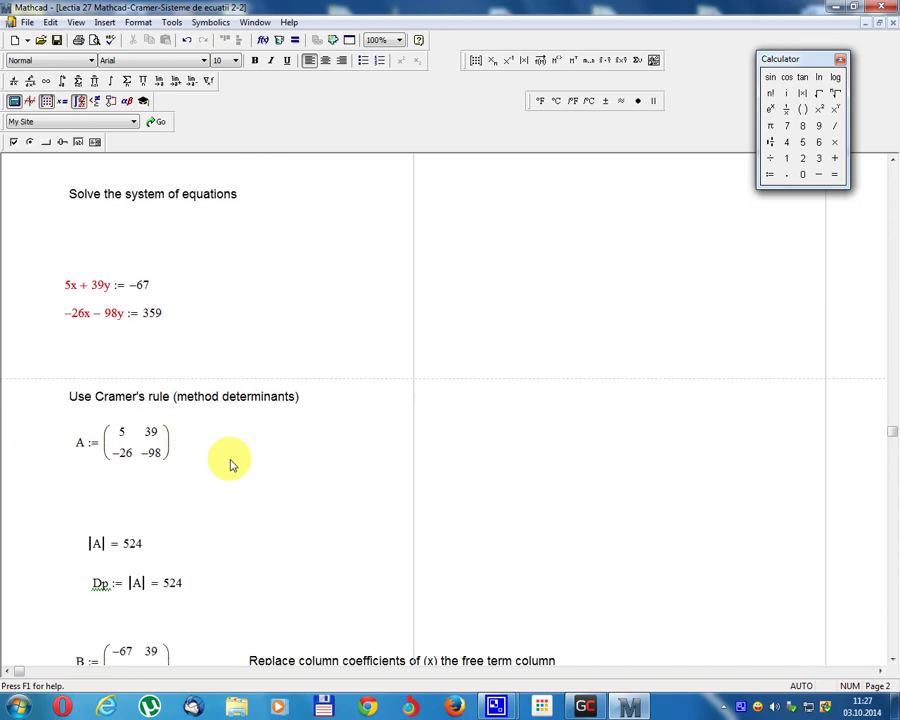
scroll(200, 420, "down", 2)
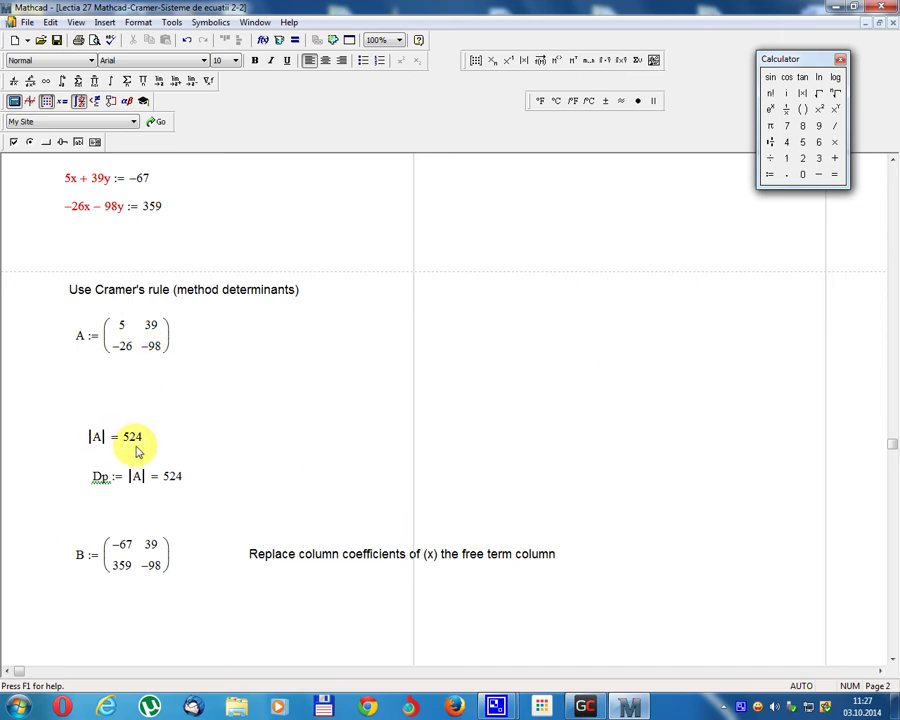
scroll(138, 443, "down", 1)
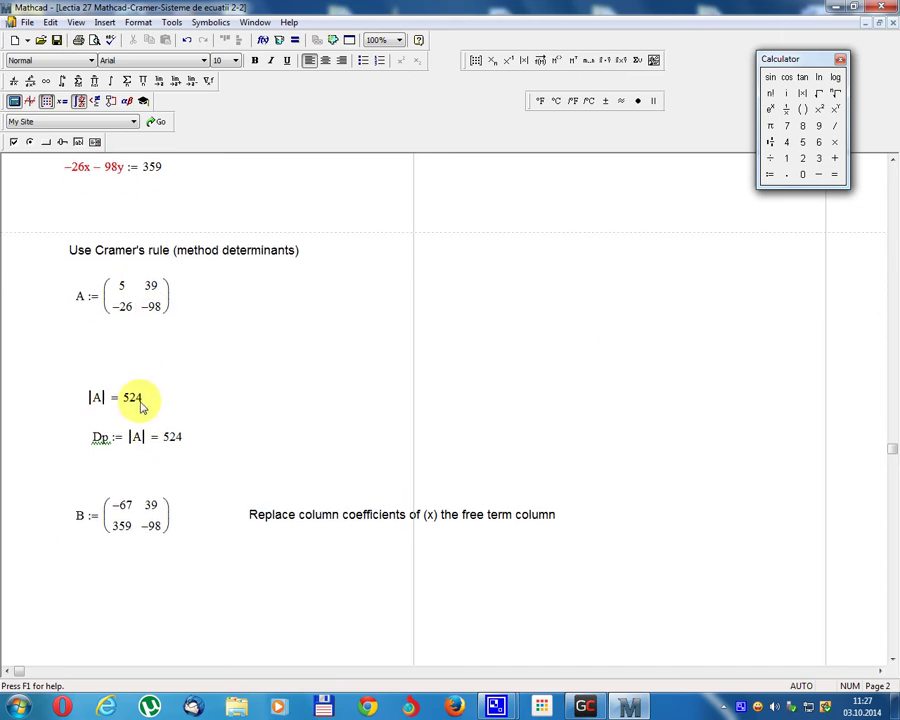
scroll(176, 445, "down", 1)
scroll(170, 460, "down", 3)
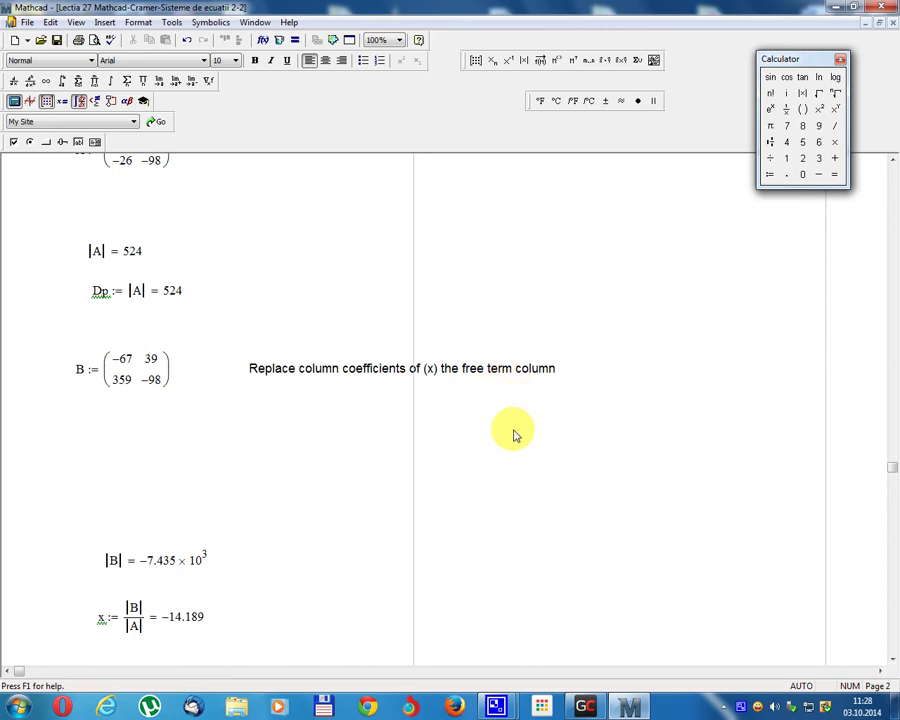
- Scroll down to the 'Replace column coefficients of (y)' note and matrix C = [[5, −67], [−26, 359]]
scroll(410, 466, "down", 3)
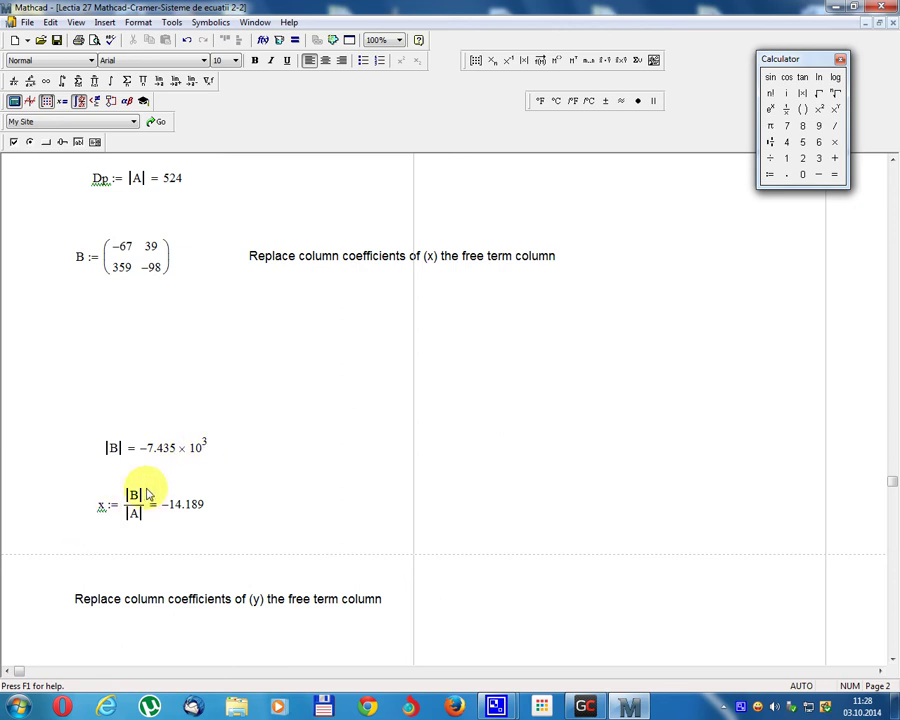
scroll(185, 480, "down", 3)
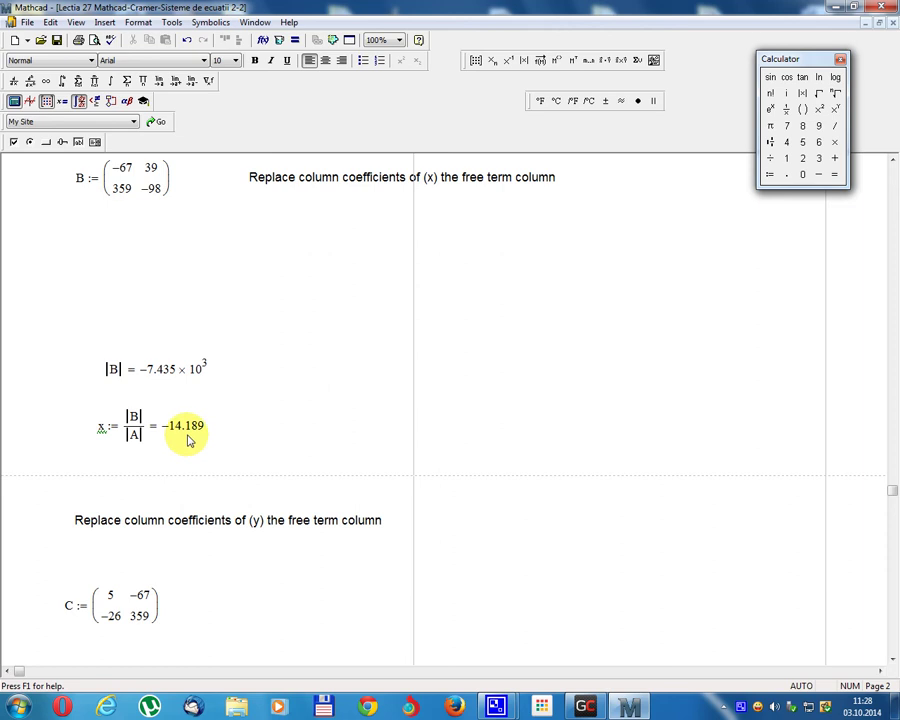
scroll(216, 472, "down", 3)
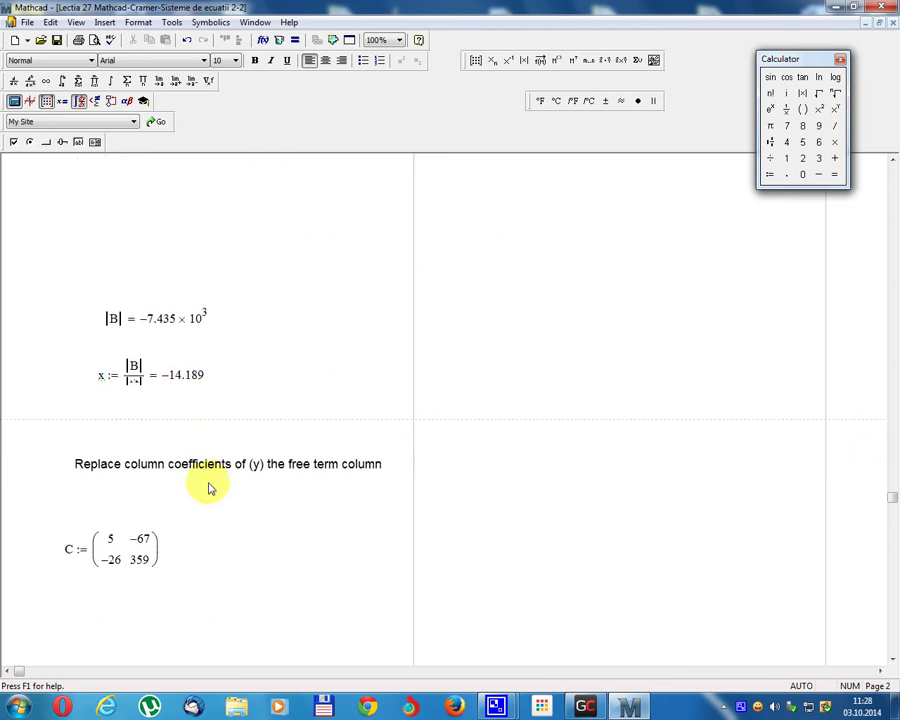
- Scroll down to show |C| = 53 and y := |C|/|A| = 0.101
scroll(210, 484, "down", 3)
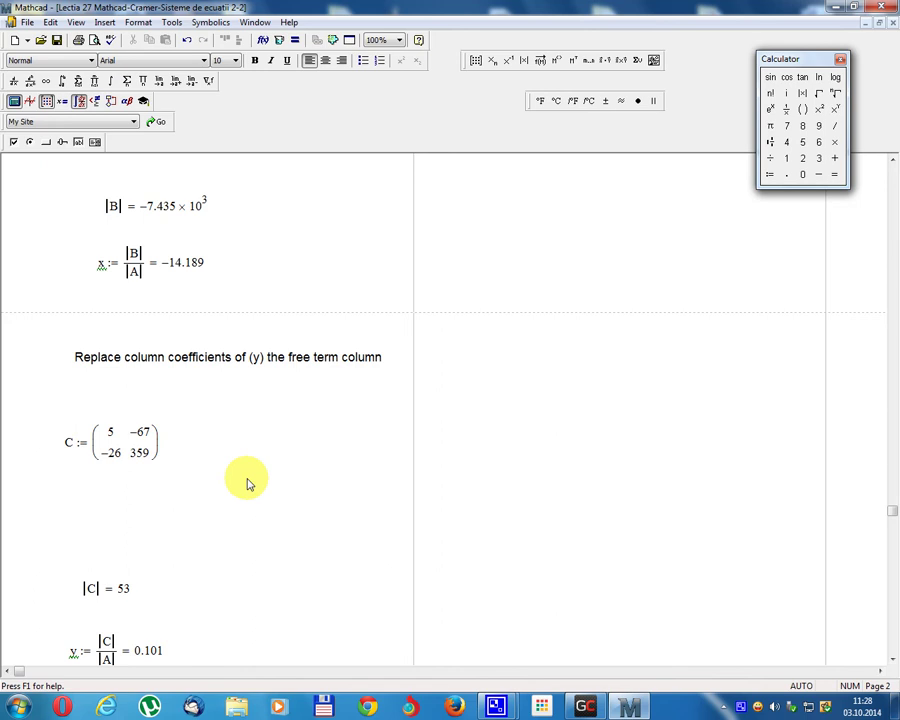
scroll(240, 481, "down", 1)
scroll(232, 479, "down", 2)
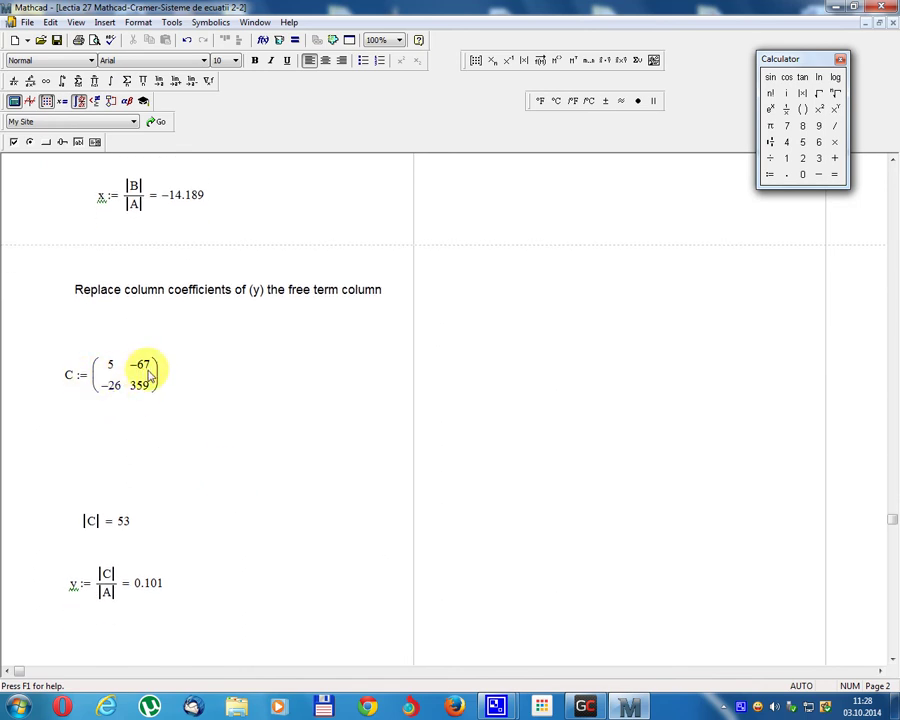
scroll(178, 476, "down", 3)
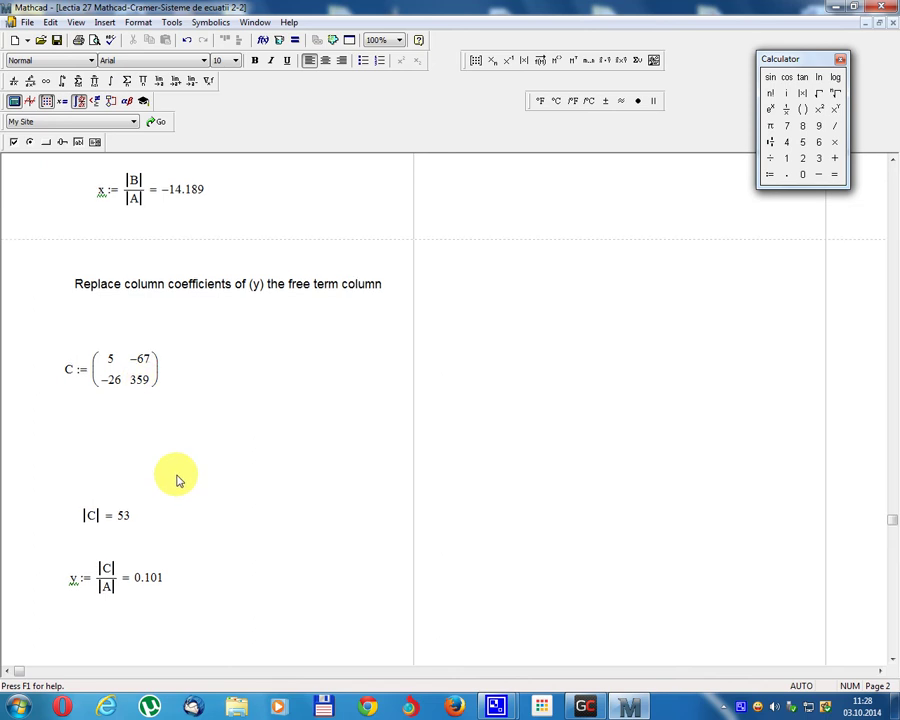
- Point out the |A| denominator, then scroll through Method Two's D, E, A·D := E and A⁻¹
scroll(140, 490, "down", 1)
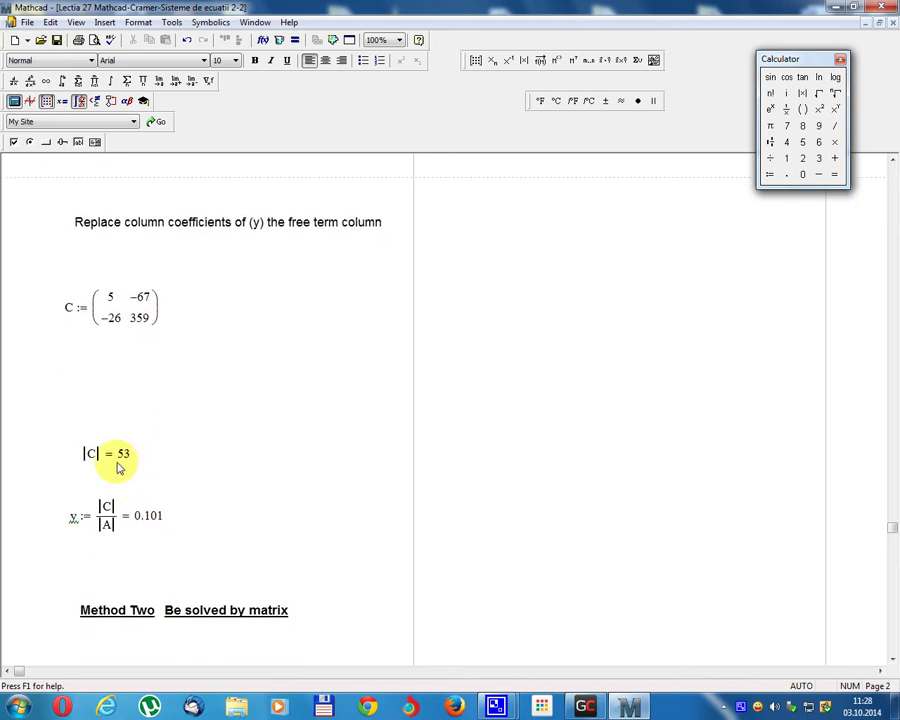
scroll(135, 462, "down", 4)
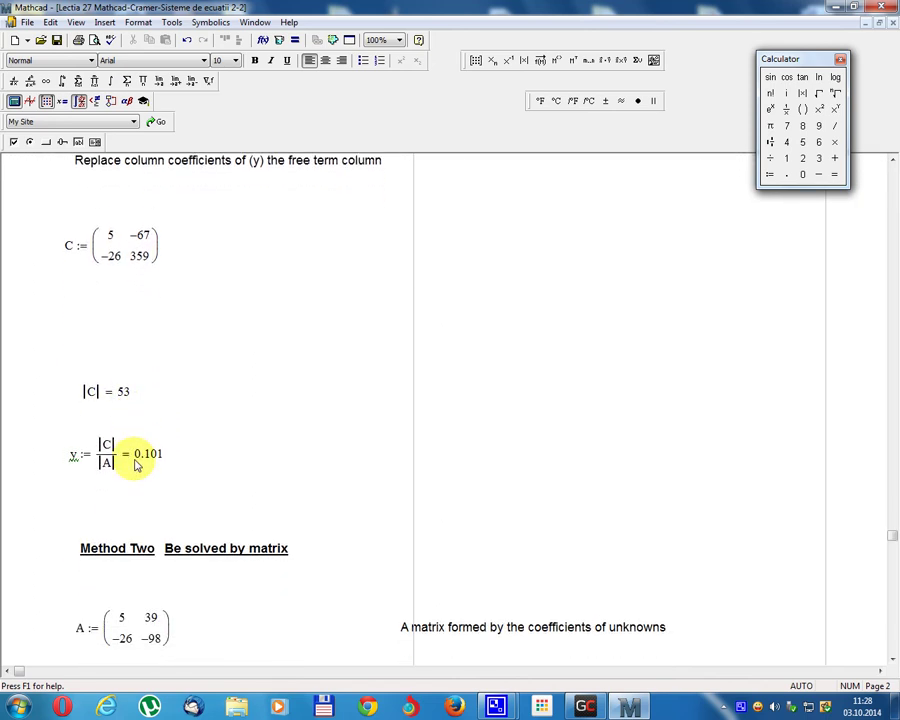
left_click(109, 441)
scroll(130, 430, "down", 2)
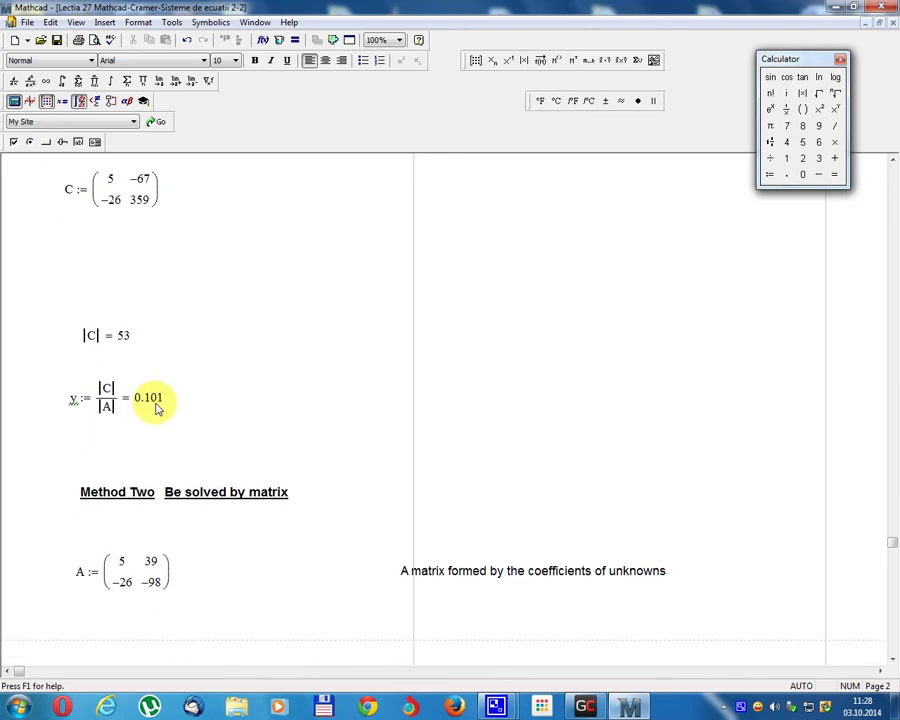
scroll(184, 420, "down", 4)
scroll(184, 447, "down", 2)
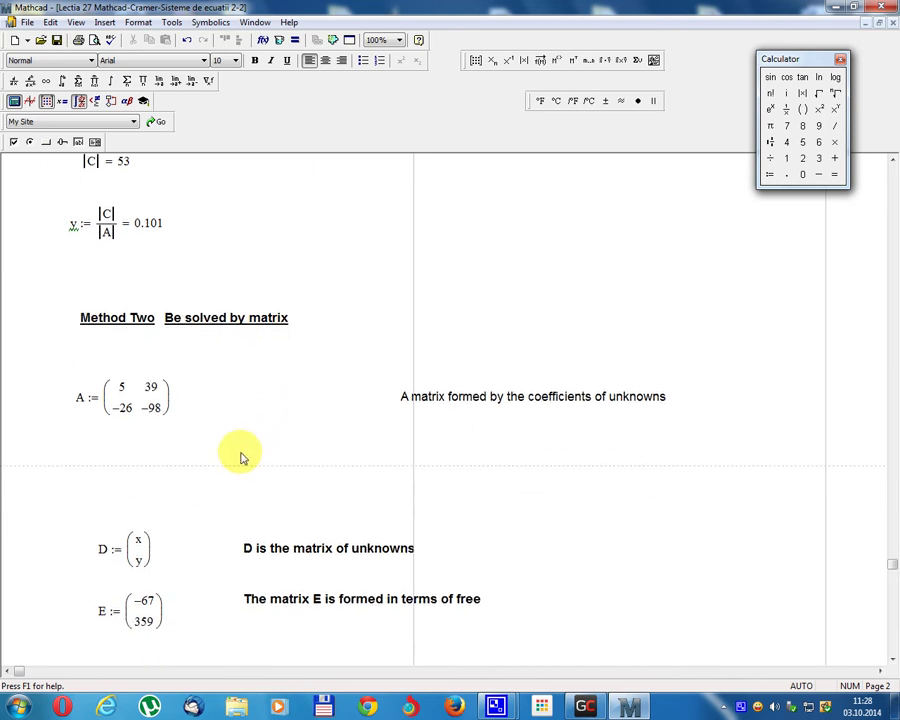
scroll(200, 450, "down", 4)
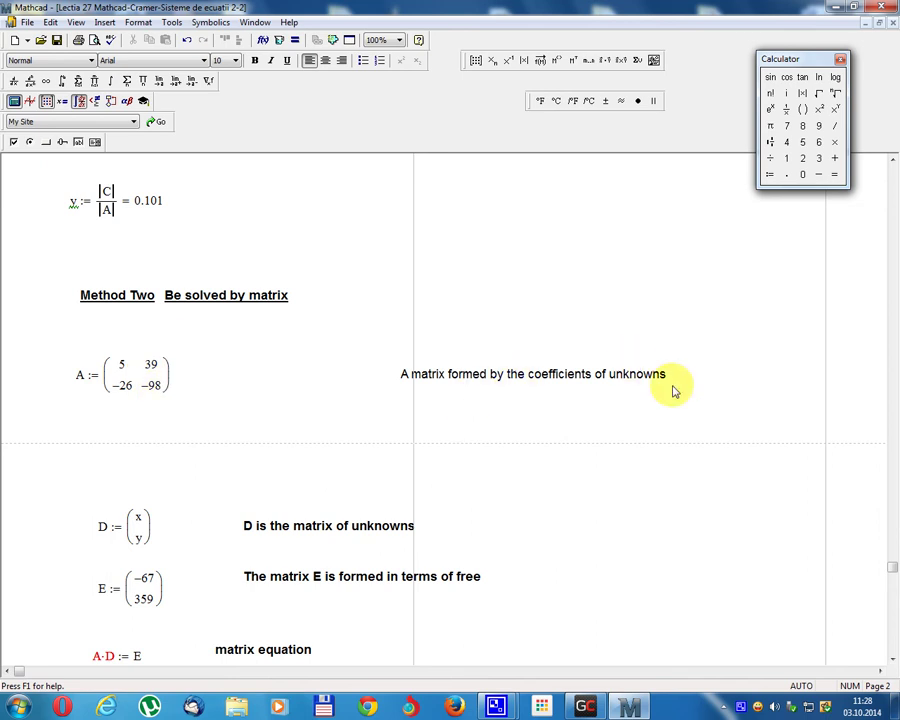
scroll(548, 470, "down", 3)
scroll(210, 497, "down", 1)
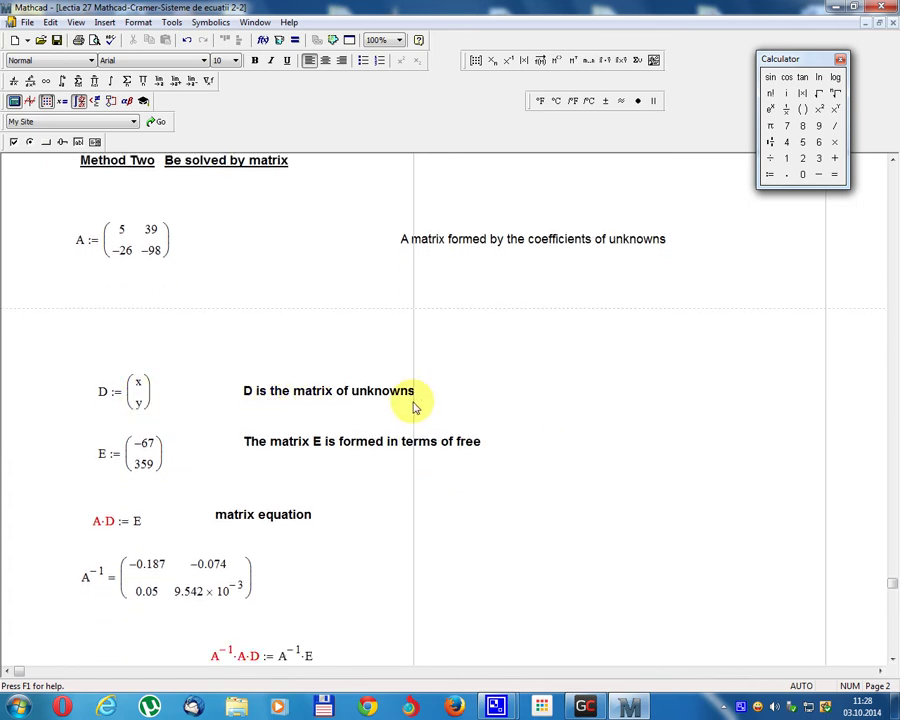
scroll(412, 415, "down", 1)
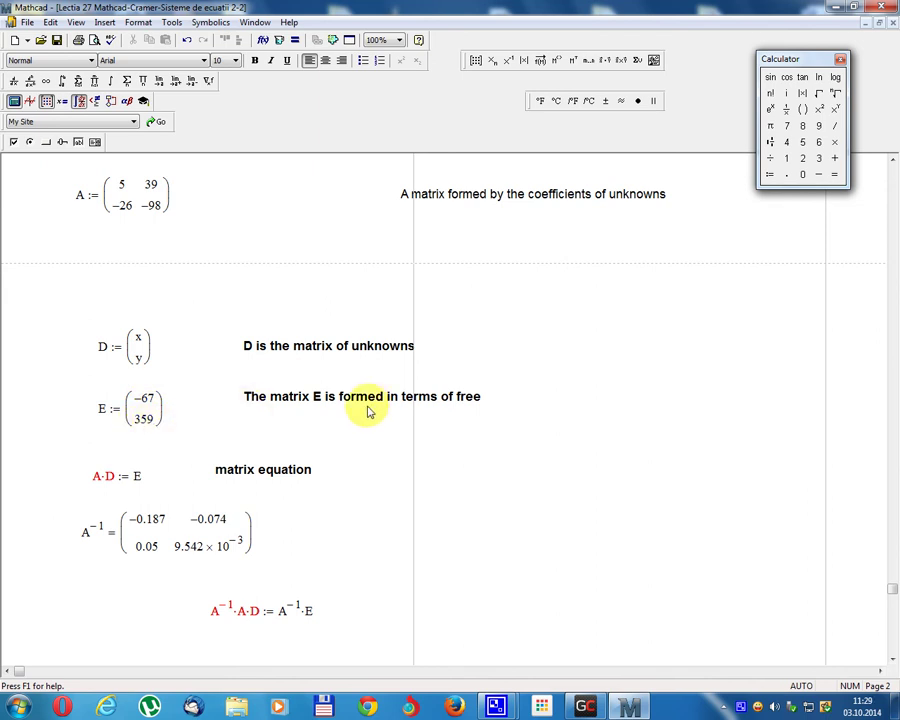
- Scroll down to D := A⁻¹·E = (−14.189, 0.101) and the Example 3 heading
scroll(454, 416, "down", 1)
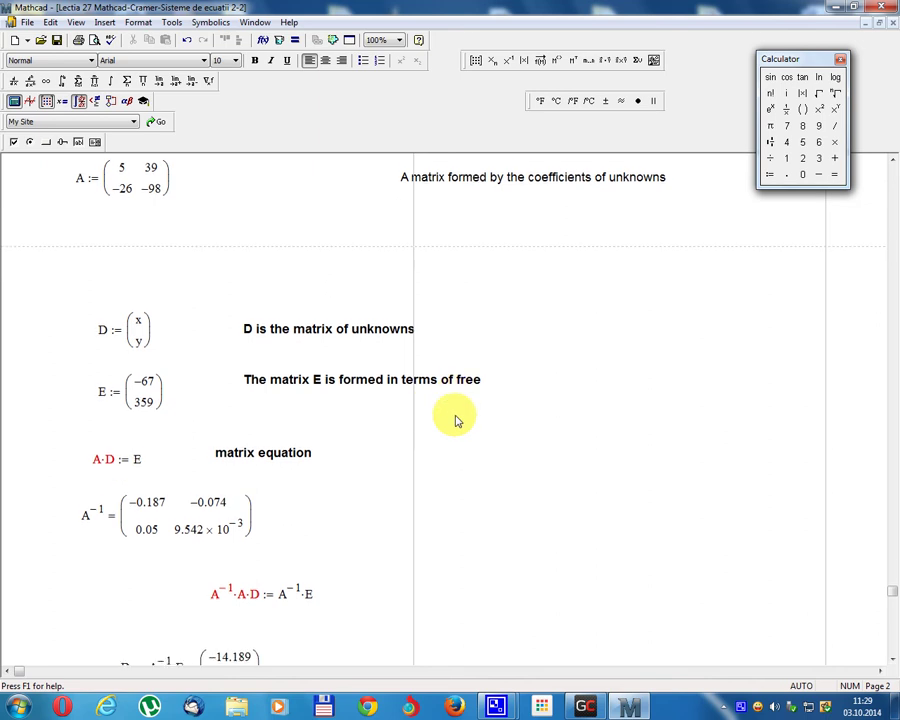
scroll(416, 453, "down", 2)
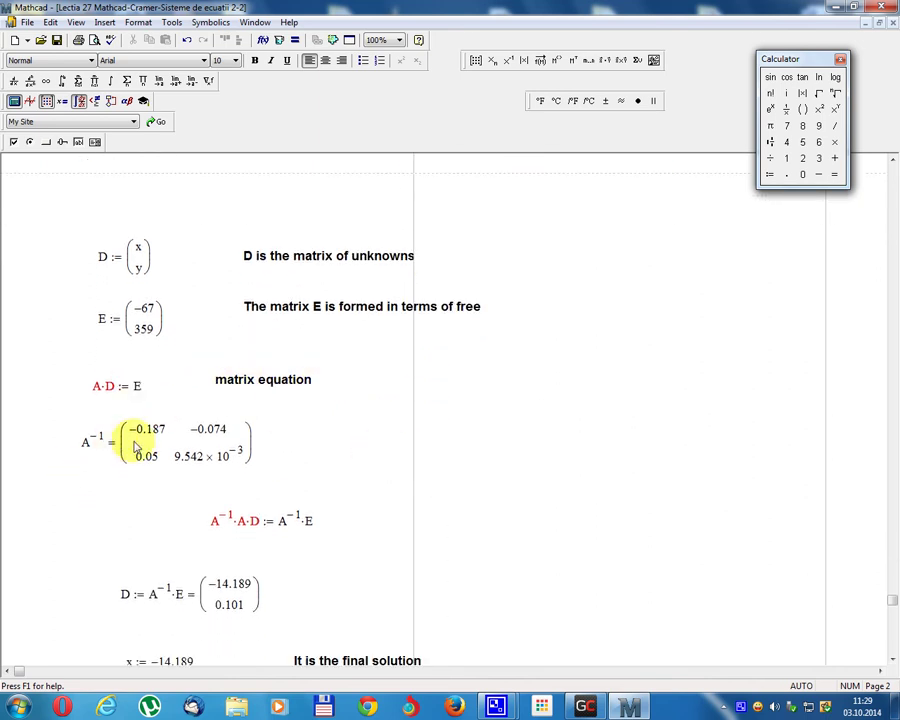
scroll(268, 518, "down", 1)
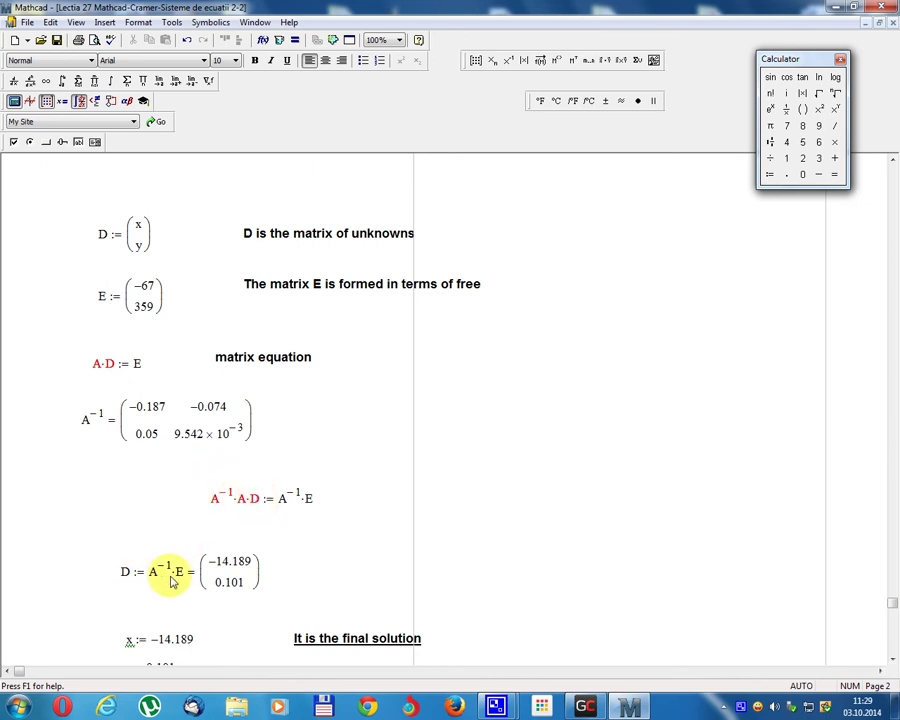
scroll(170, 573, "down", 1)
scroll(187, 562, "down", 3)
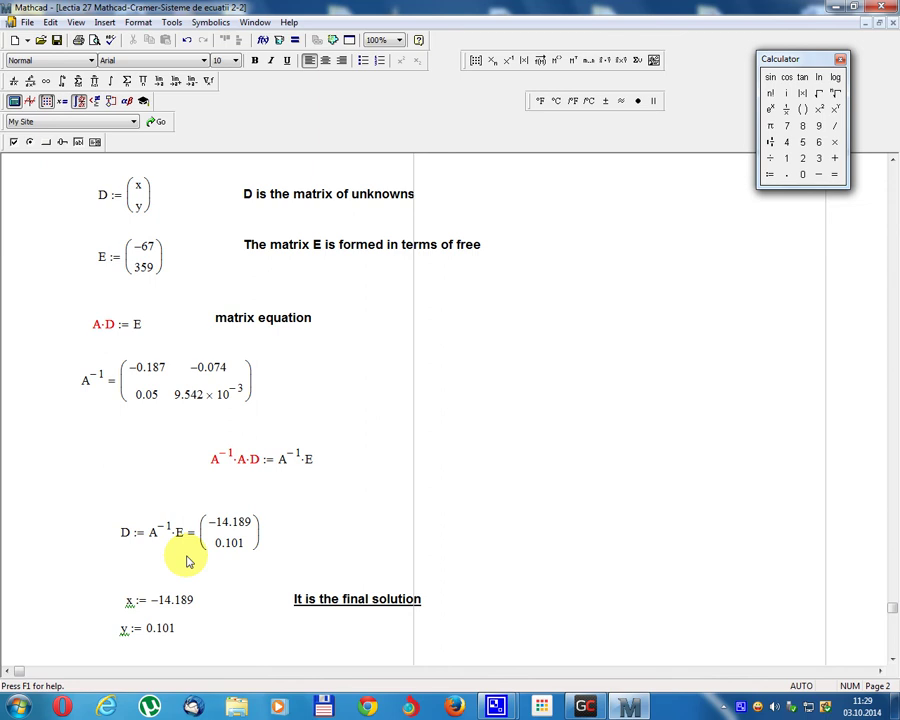
scroll(230, 508, "down", 5)
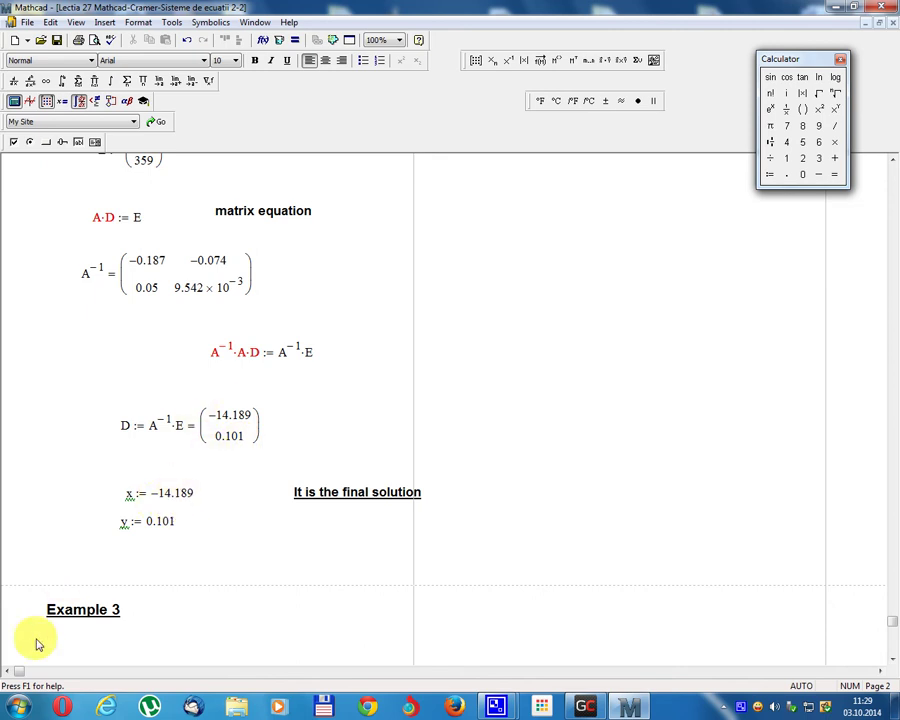
- Select the 'Example 3' text region below Example 2's solution and delete it
left_click_drag(45, 604, 120, 622)
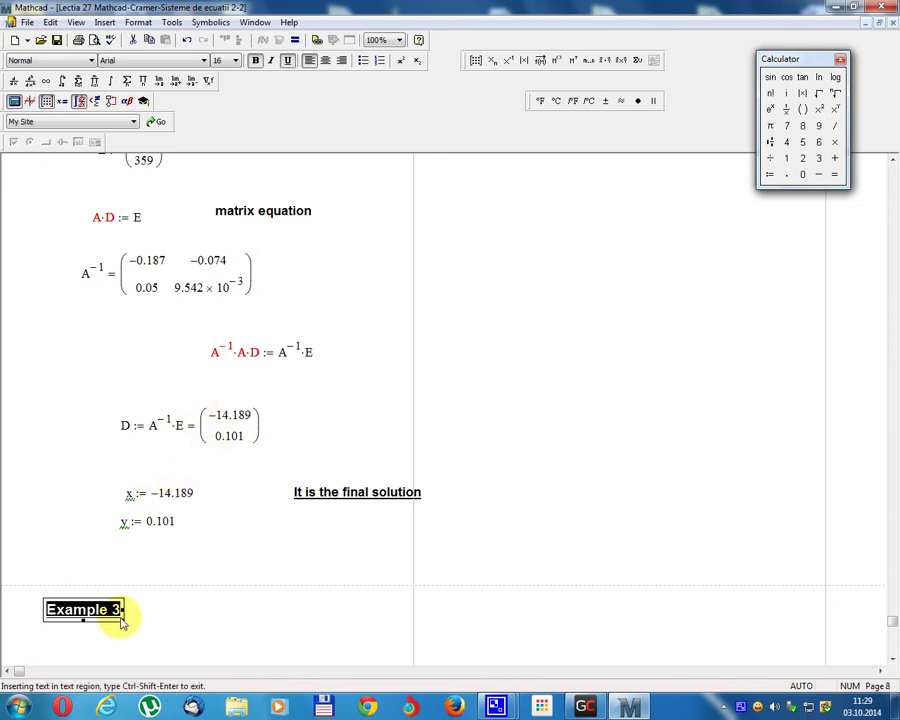
key("Delete")
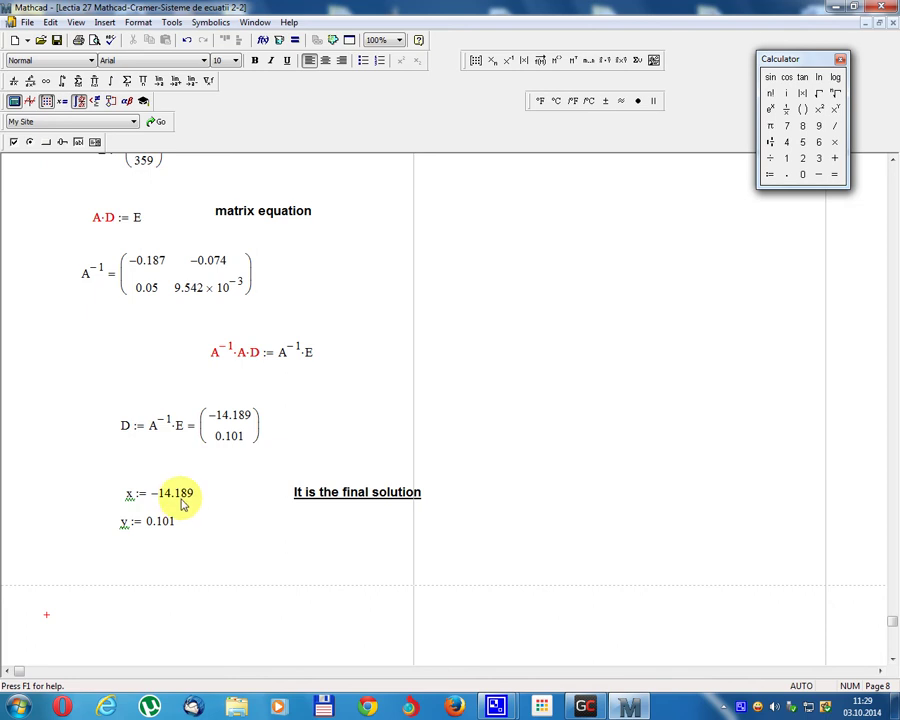